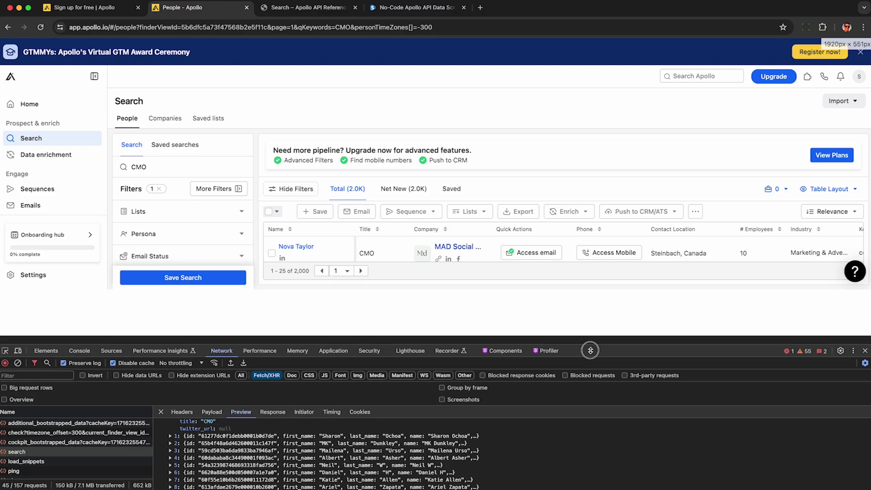
Step: Advance the CMO results forward four pages
{"action": "left_click", "coordinate": [361, 356]}
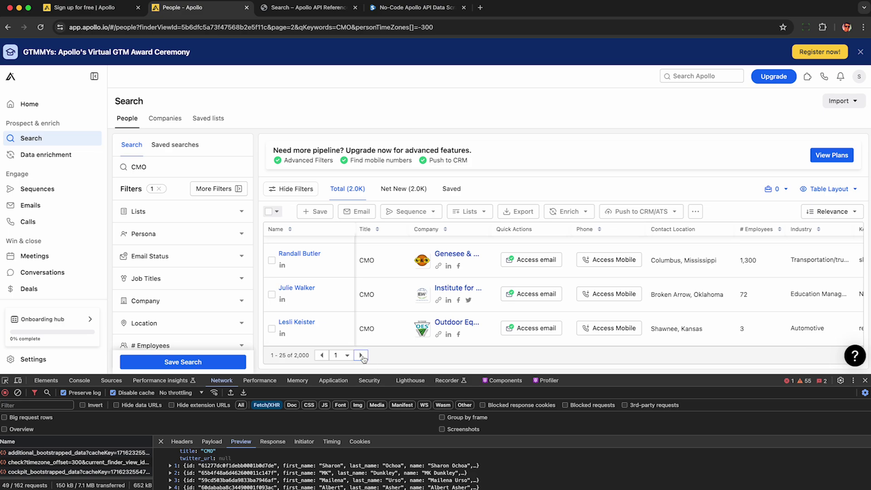
{"action": "left_click", "coordinate": [364, 355]}
{"action": "left_click", "coordinate": [367, 355]}
{"action": "left_click", "coordinate": [369, 355]}
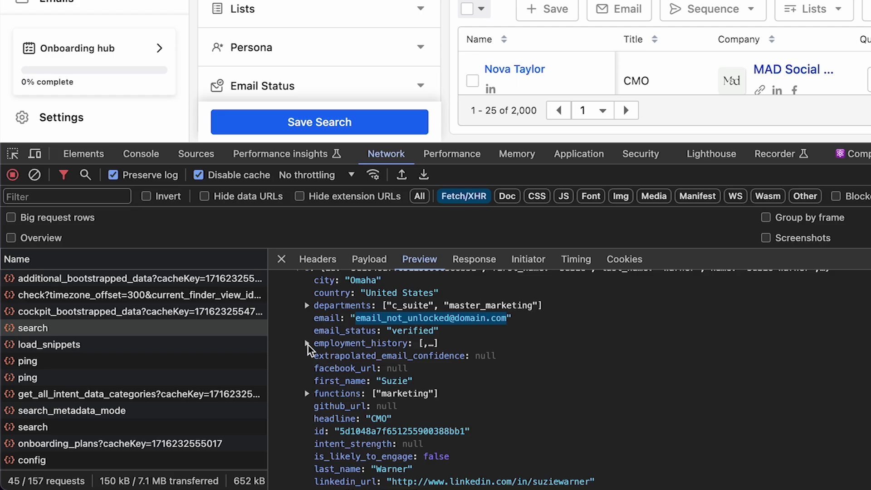
Step: Expand a person's employment_history in the search response and point out the c_suite seniority value
{"action": "left_click", "coordinate": [175, 488]}
{"action": "scroll", "coordinate": [317, 357], "scroll_direction": "down", "scroll_amount": 5}
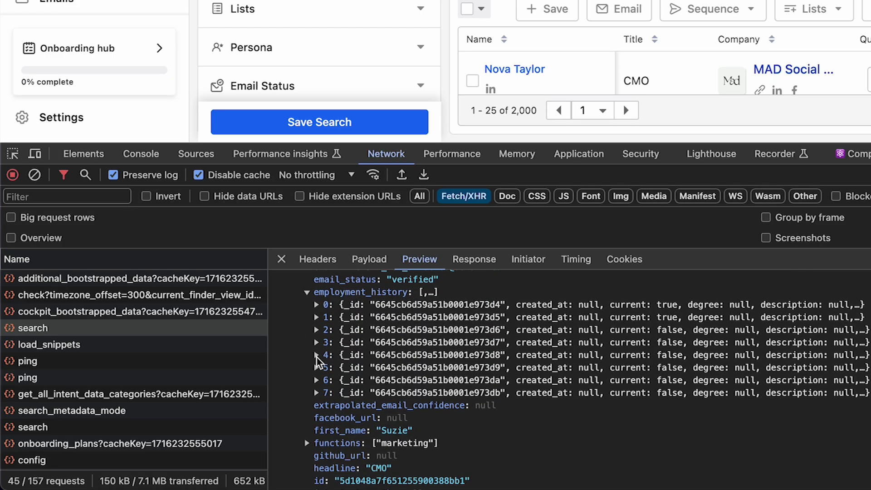
{"action": "scroll", "coordinate": [316, 358], "scroll_direction": "down", "scroll_amount": 1}
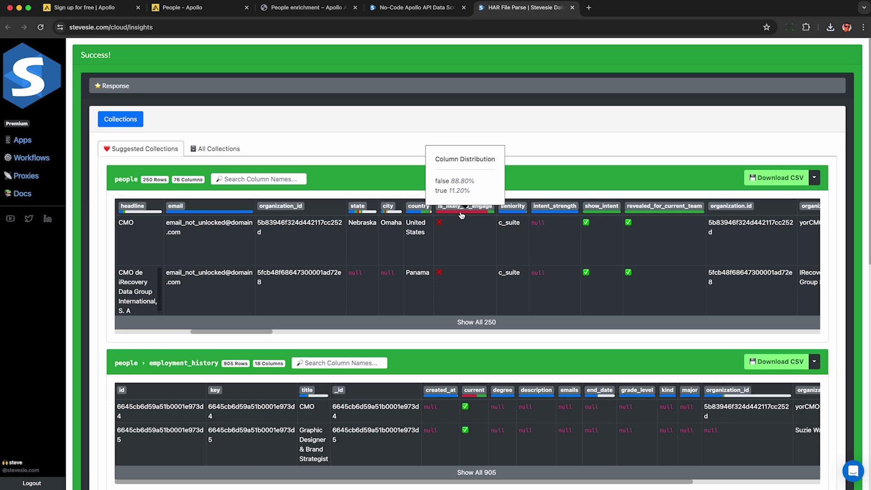
{"action": "left_click", "coordinate": [510, 223]}
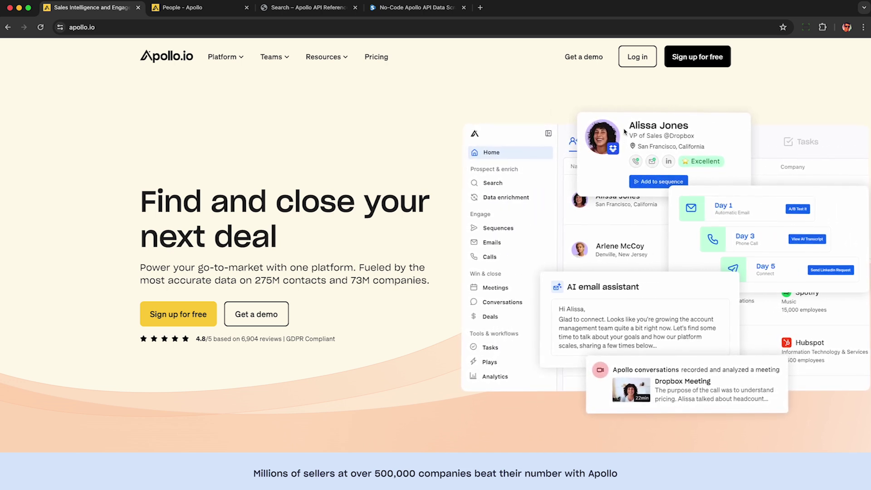
Step: Open the free sign-up page, then run the People search for 'CMO', listing 28.4K contacts
{"action": "left_click", "coordinate": [161, 324]}
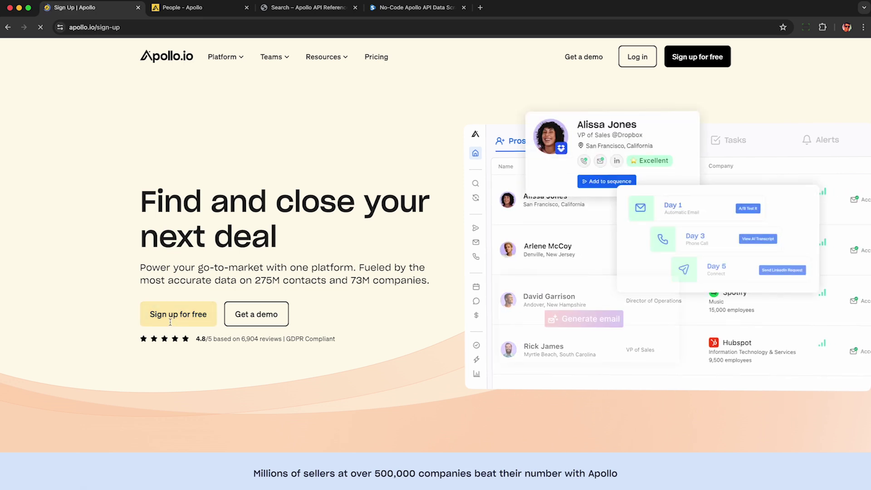
{"action": "key", "text": "ctrl+Tab"}
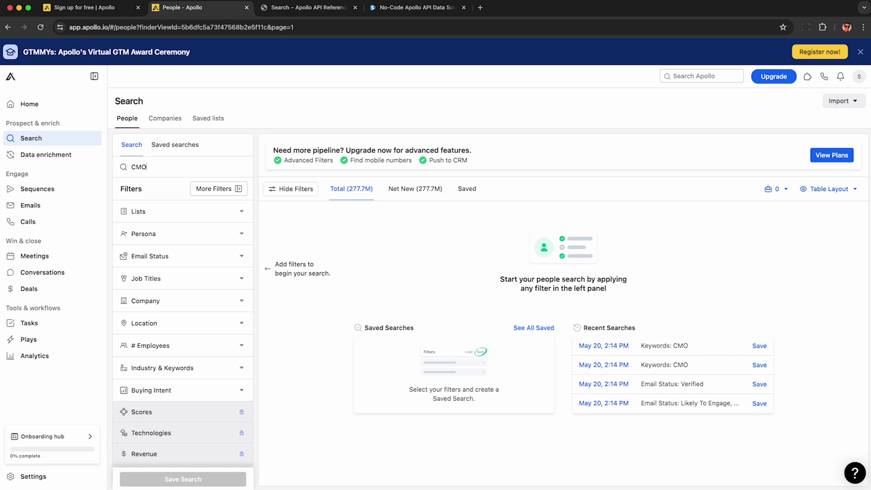
{"action": "key", "text": "Return"}
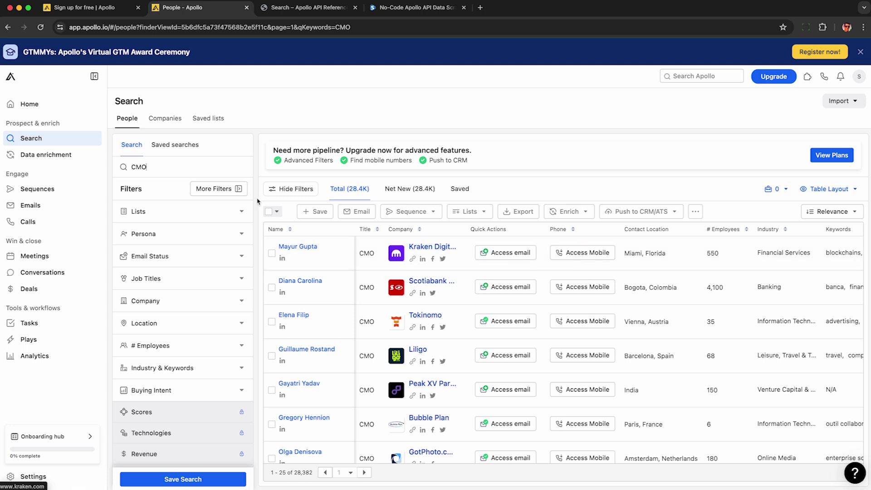
Step: Apply a GMT -5:00 Time Zone filter to the CMO people, leaving 2,000 records
{"action": "left_click", "coordinate": [223, 192]}
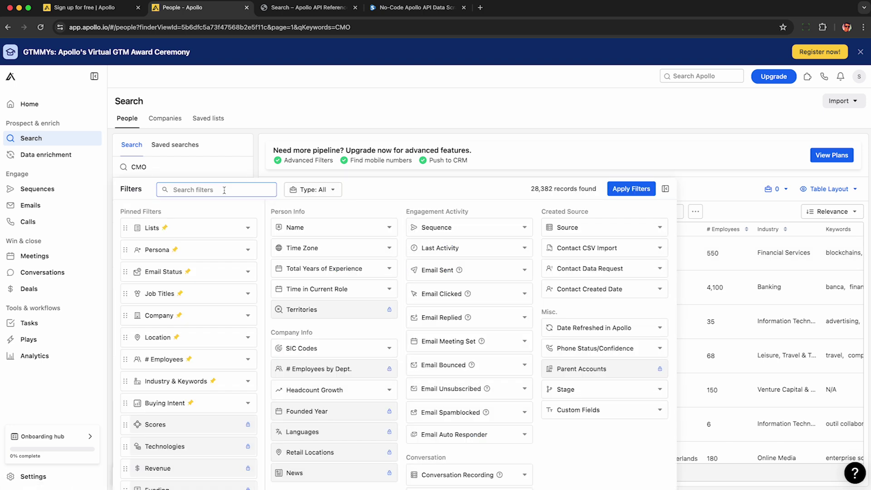
{"action": "left_click", "coordinate": [353, 250]}
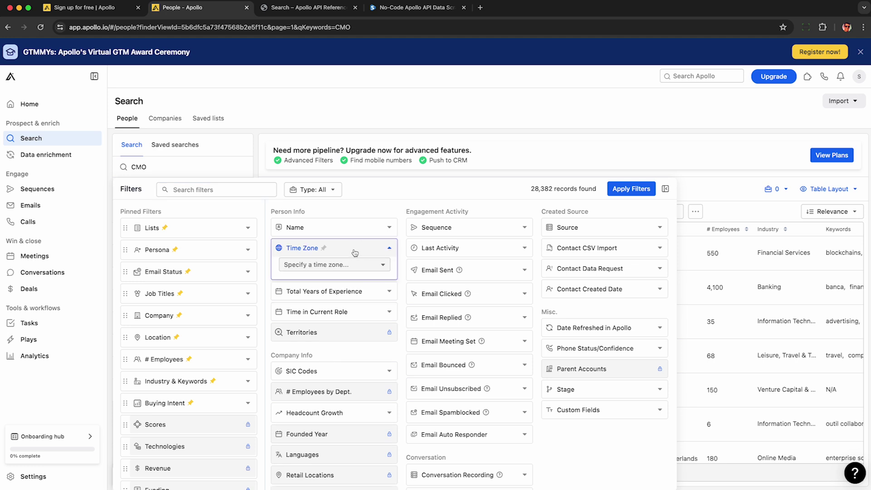
{"action": "left_click", "coordinate": [353, 264]}
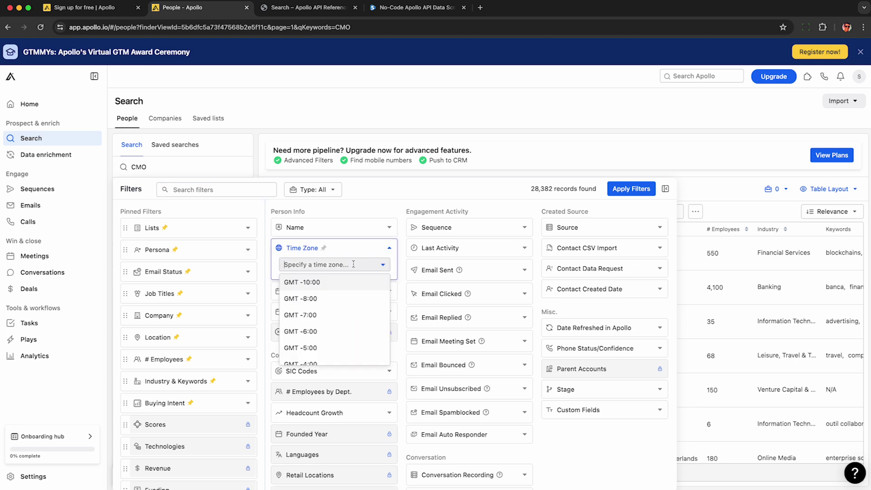
{"action": "left_click", "coordinate": [320, 347]}
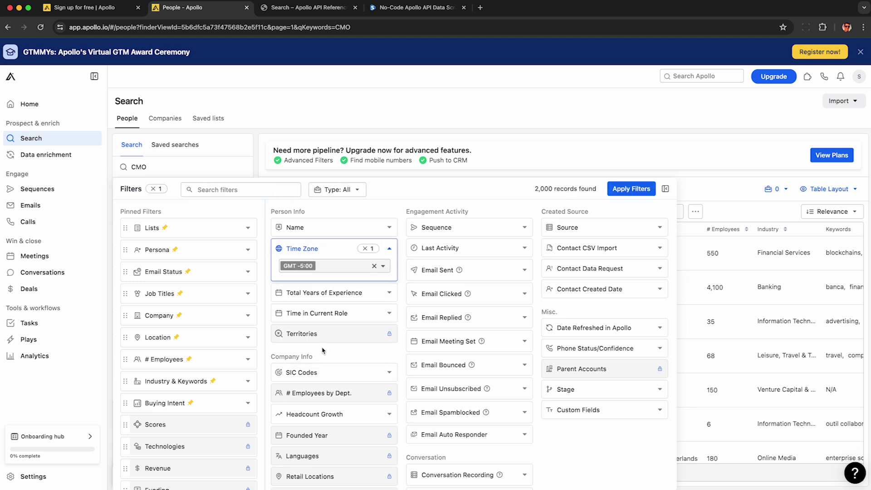
{"action": "left_click_drag", "start_coordinate": [535, 189], "coordinate": [595, 194]}
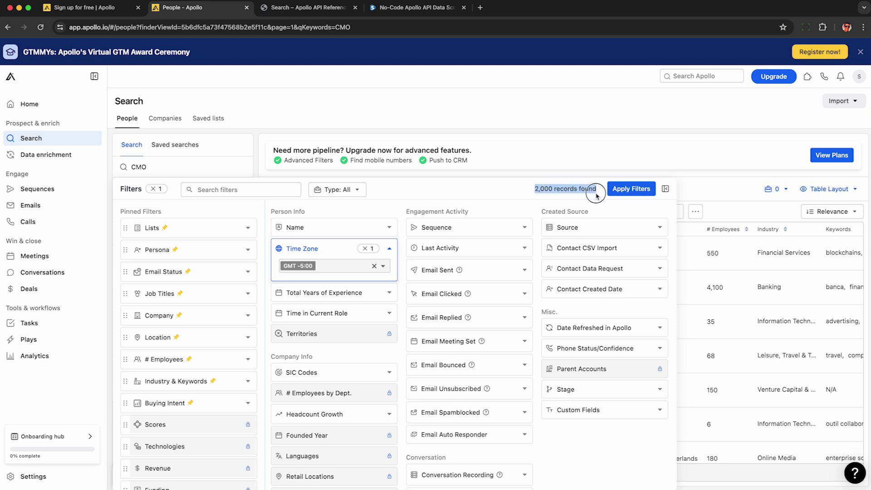
{"action": "left_click", "coordinate": [630, 192]}
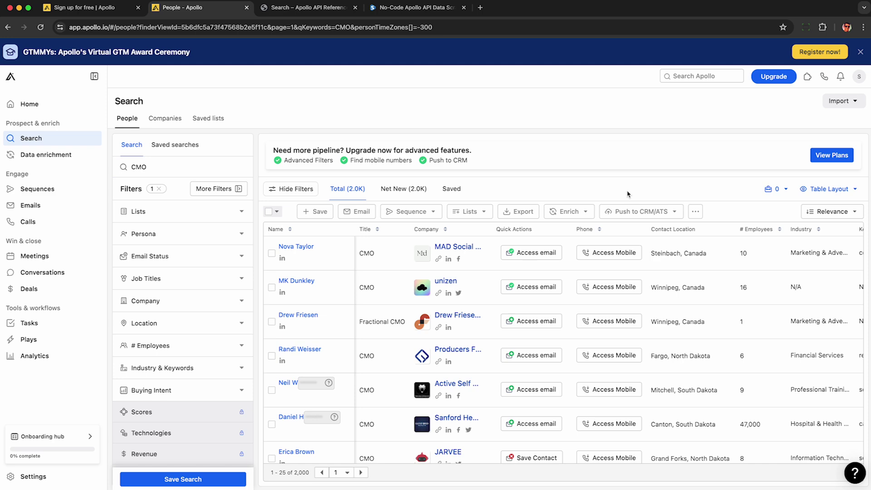
{"action": "scroll", "coordinate": [389, 302], "scroll_direction": "down", "scroll_amount": 15}
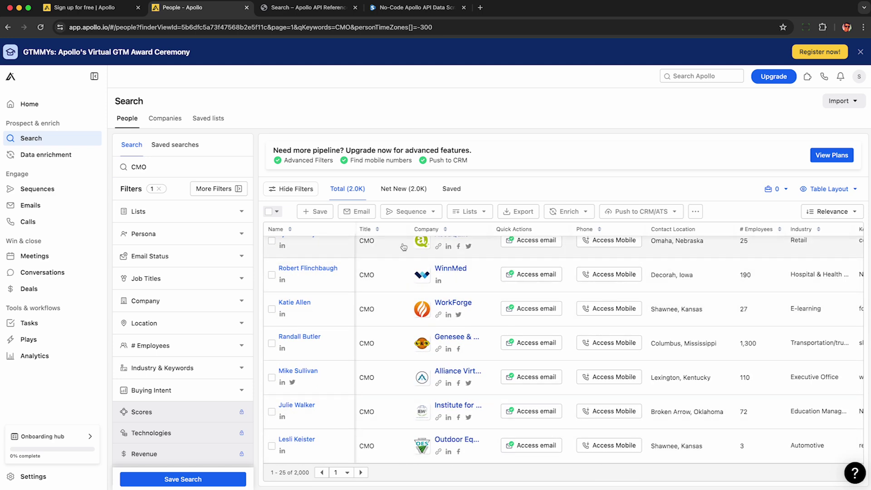
{"action": "left_click", "coordinate": [831, 192]}
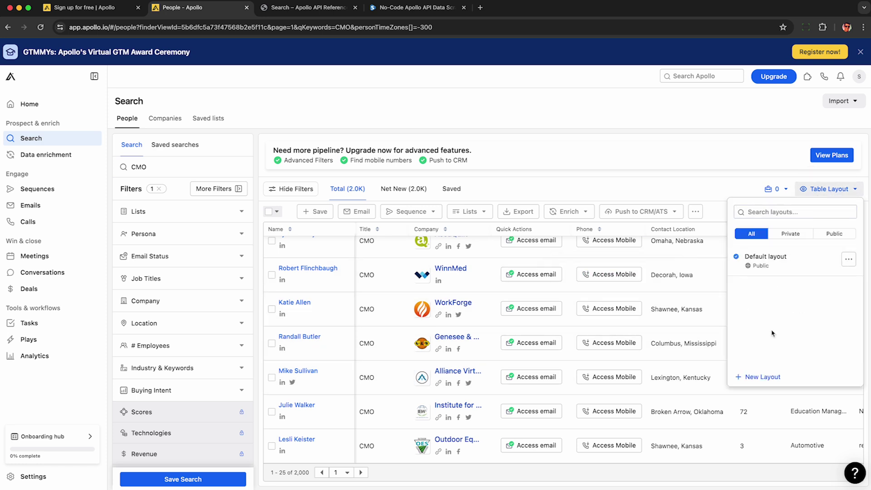
{"action": "left_click", "coordinate": [661, 166]}
{"action": "scroll", "coordinate": [471, 324], "scroll_direction": "down", "scroll_amount": 5}
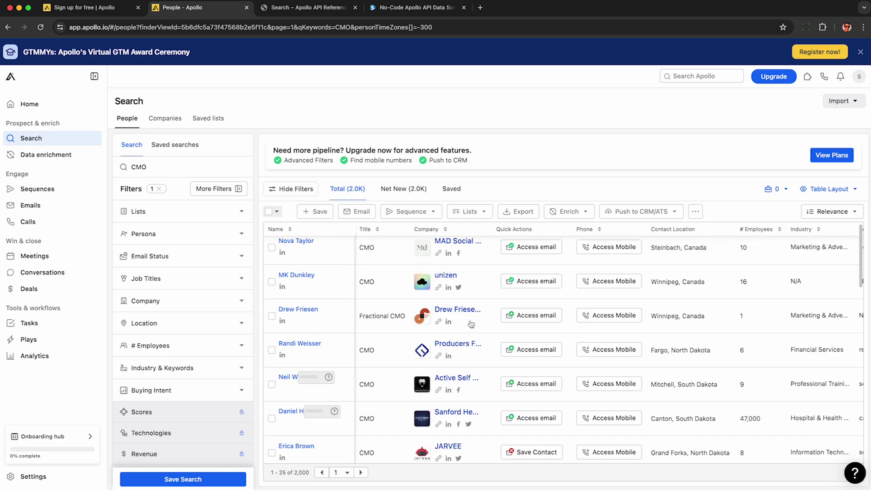
{"action": "scroll", "coordinate": [471, 324], "scroll_direction": "up", "scroll_amount": 1}
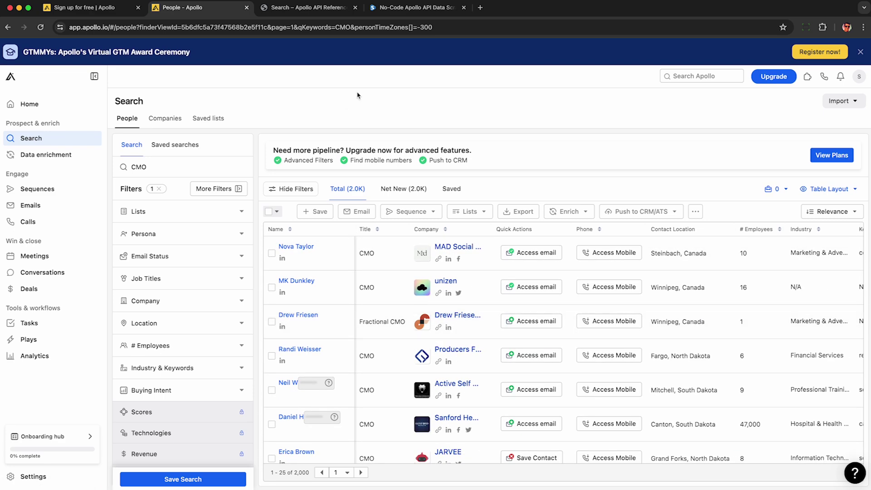
{"action": "right_click", "coordinate": [357, 95]}
Step: Open DevTools on the Network panel and reload the results page to record its requests
{"action": "left_click", "coordinate": [399, 253]}
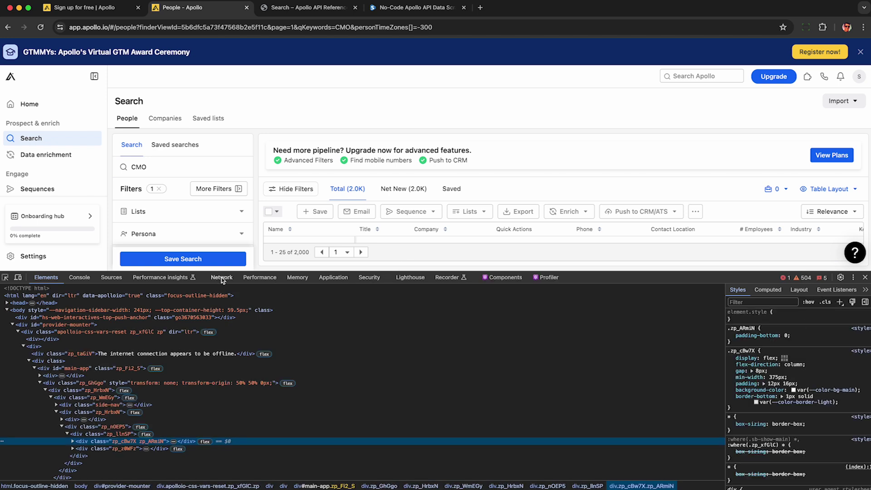
{"action": "left_click", "coordinate": [222, 278]}
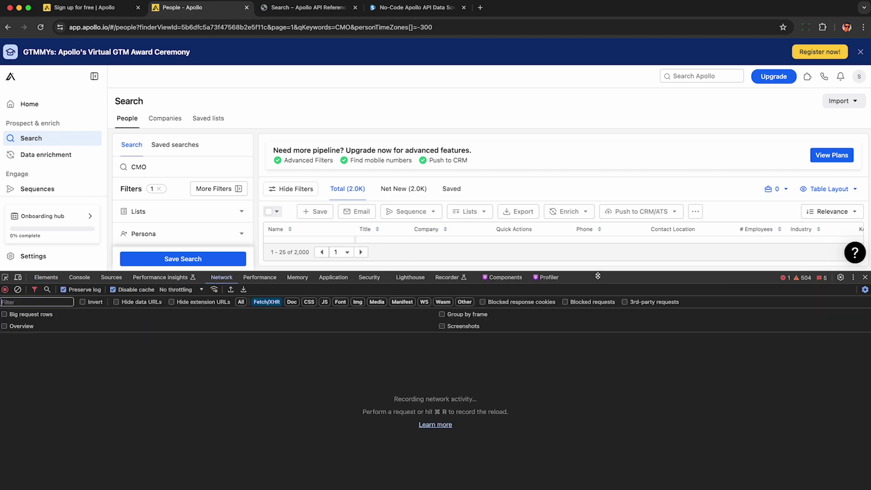
{"action": "left_click_drag", "start_coordinate": [598, 276], "coordinate": [599, 345]}
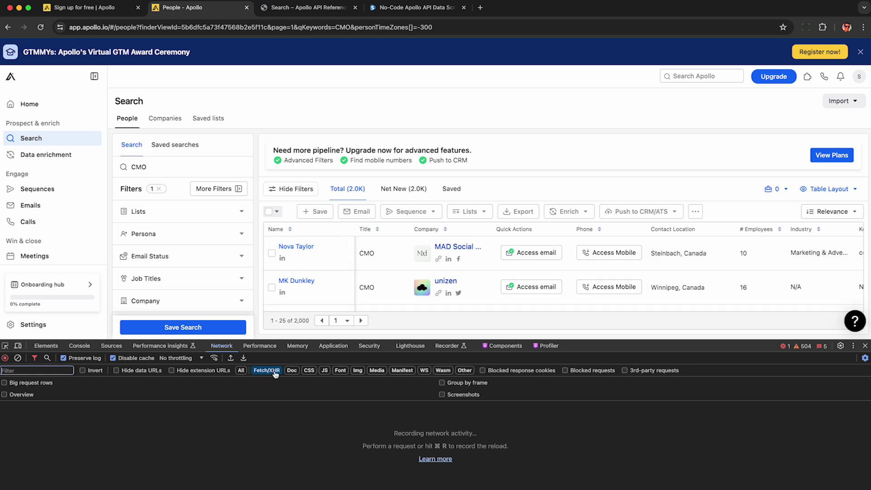
{"action": "left_click", "coordinate": [40, 27]}
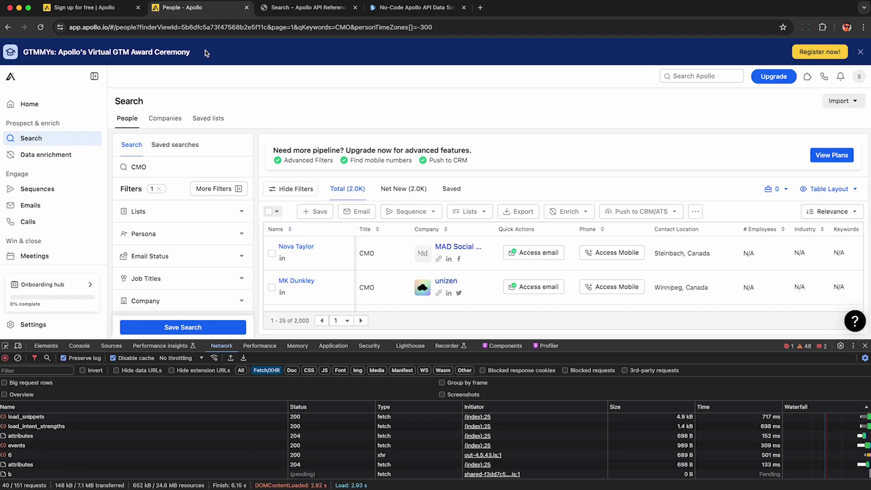
Step: Sort requests by Size and preview the search response: 25 per page, 2000 entries, 80 pages
{"action": "left_click", "coordinate": [637, 408]}
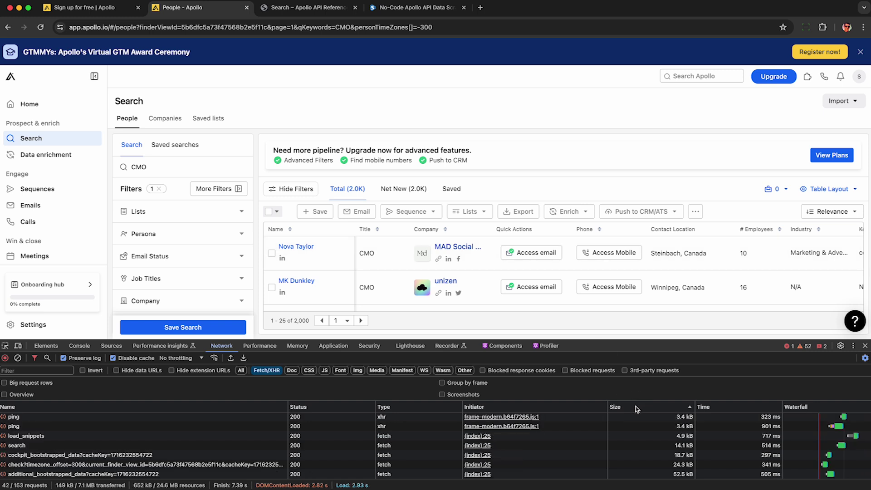
{"action": "scroll", "coordinate": [196, 434], "scroll_direction": "up", "scroll_amount": 5}
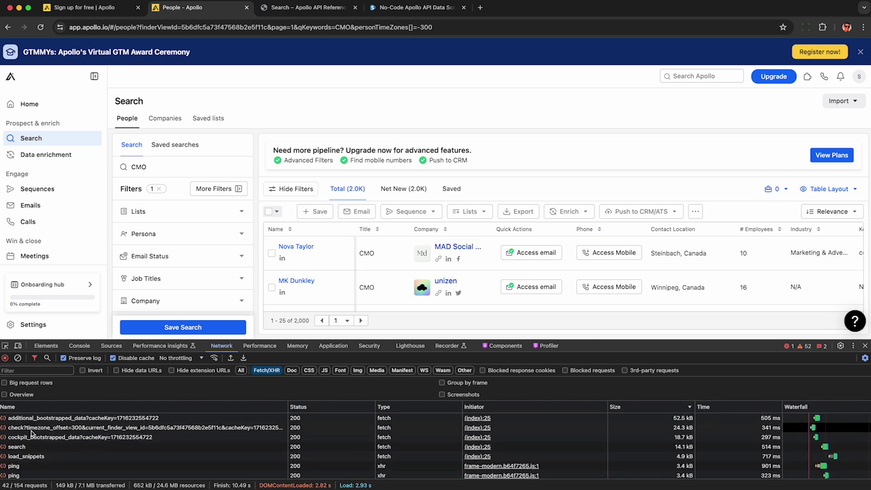
{"action": "left_click", "coordinate": [17, 447]}
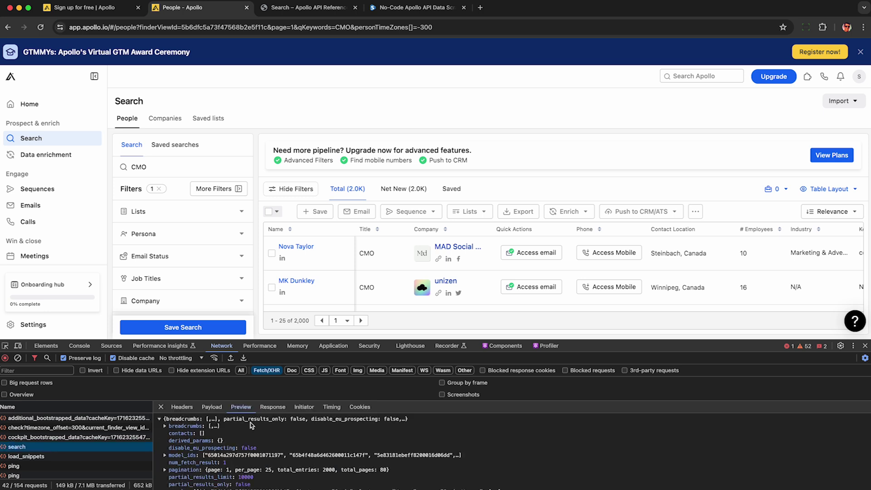
Step: Expand the people array and person 0's record, marking the locked email value and employment_history
{"action": "left_click_drag", "start_coordinate": [588, 346], "coordinate": [588, 299]}
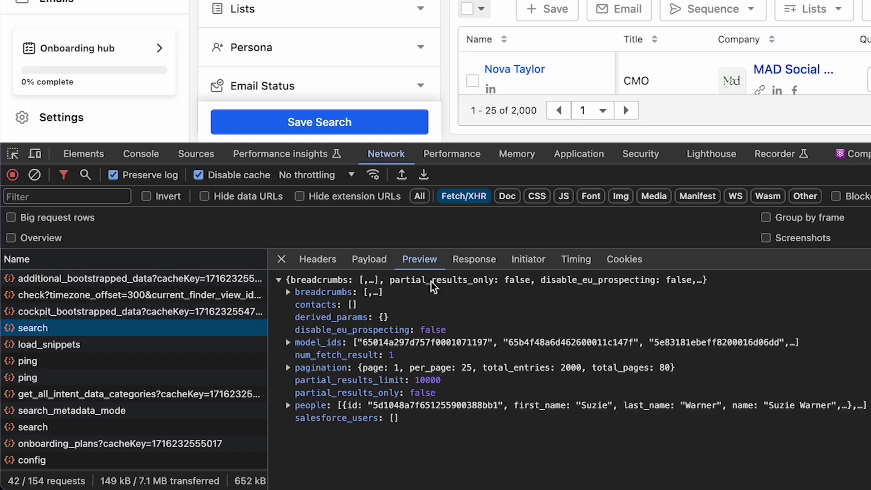
{"action": "left_click", "coordinate": [287, 405]}
{"action": "scroll", "coordinate": [291, 408], "scroll_direction": "down", "scroll_amount": 5}
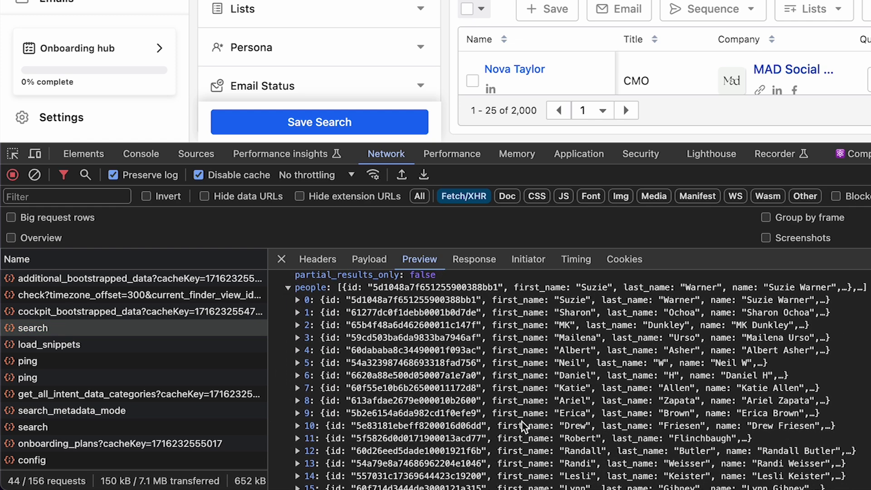
{"action": "left_click", "coordinate": [297, 300]}
{"action": "scroll", "coordinate": [343, 350], "scroll_direction": "down", "scroll_amount": 1}
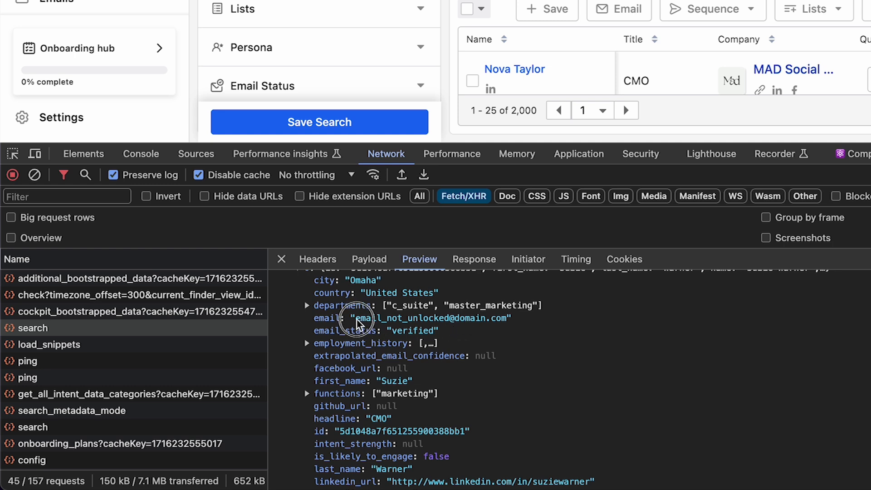
{"action": "left_click_drag", "start_coordinate": [356, 319], "coordinate": [508, 323]}
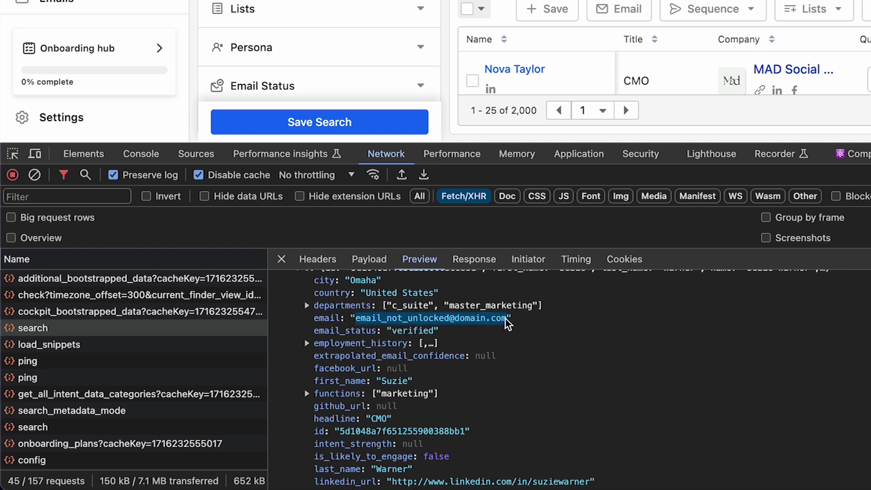
{"action": "left_click", "coordinate": [306, 344]}
Step: Highlight the first person's linkedin_url, expand phone_numbers to one work_hq entry, and scroll through entries 1–16
{"action": "scroll", "coordinate": [317, 358], "scroll_direction": "down", "scroll_amount": 5}
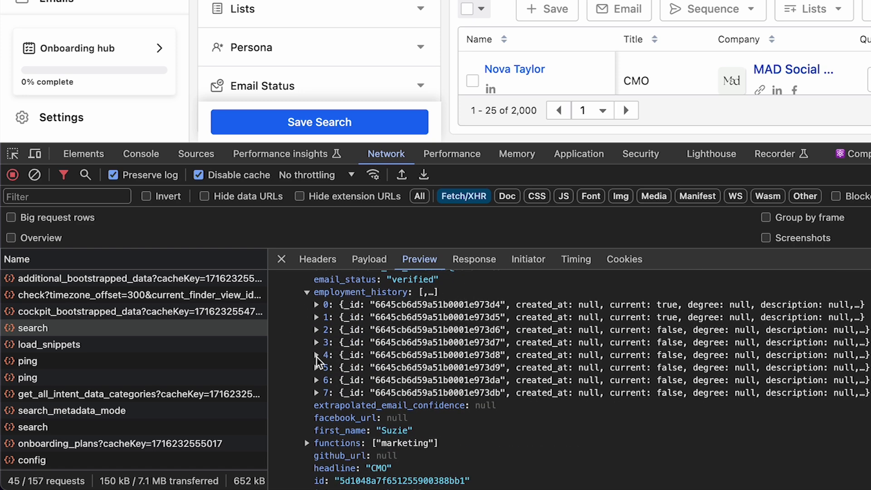
{"action": "scroll", "coordinate": [317, 357], "scroll_direction": "down", "scroll_amount": 4}
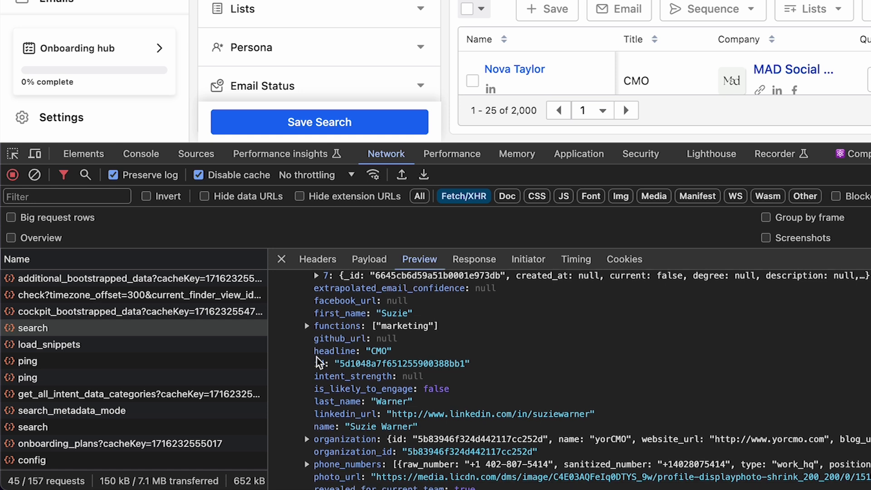
{"action": "left_click_drag", "start_coordinate": [314, 376], "coordinate": [551, 375]}
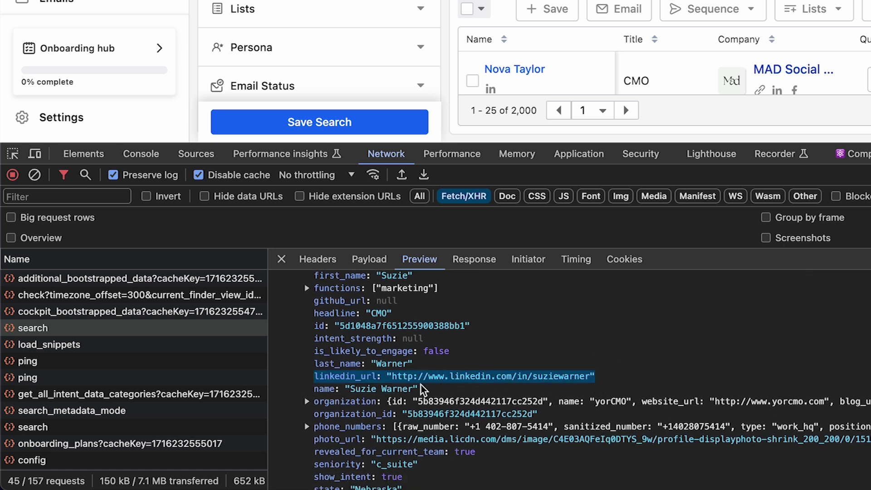
{"action": "left_click", "coordinate": [311, 426]}
{"action": "scroll", "coordinate": [311, 426], "scroll_direction": "down", "scroll_amount": 2}
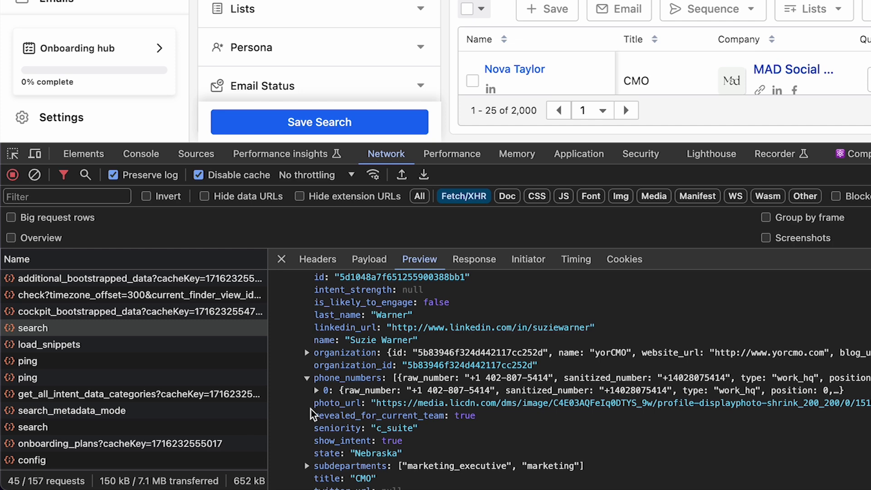
{"action": "scroll", "coordinate": [311, 409], "scroll_direction": "down", "scroll_amount": 3}
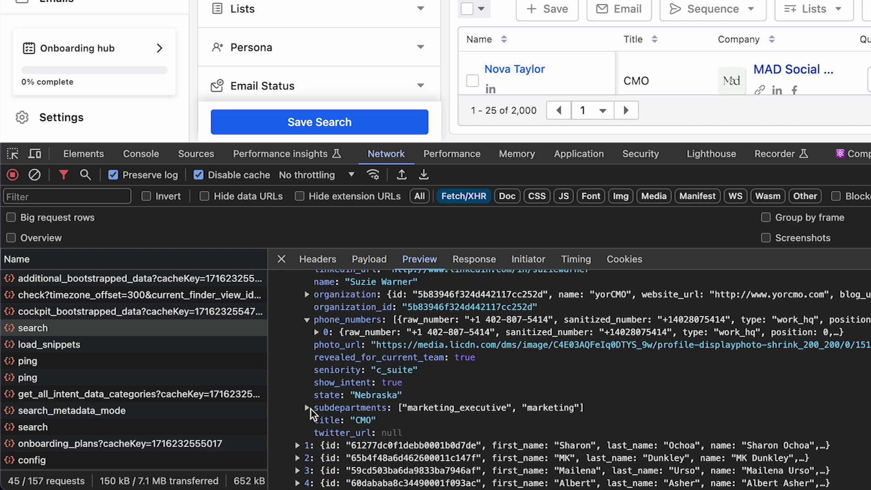
{"action": "scroll", "coordinate": [311, 409], "scroll_direction": "down", "scroll_amount": 6}
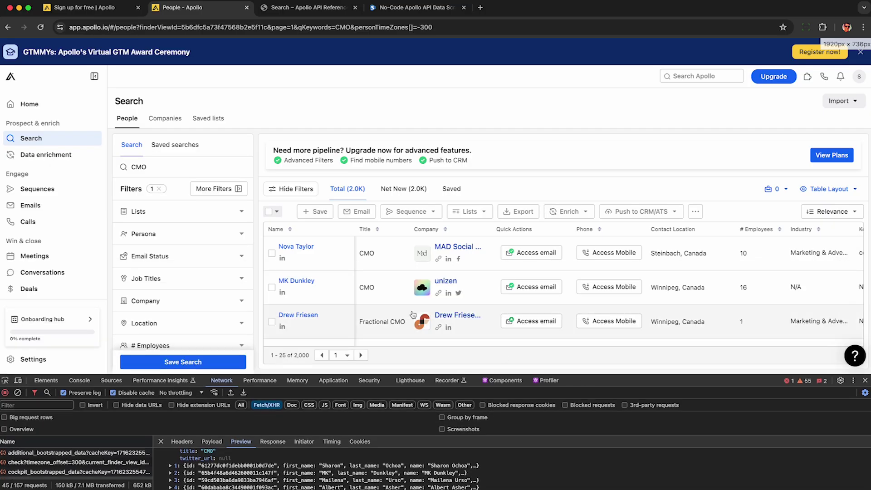
Step: Page the CMO results to page 5 (101–125 of 2,000) and dismiss the five-page limit warning
{"action": "left_click", "coordinate": [363, 355]}
{"action": "left_click", "coordinate": [365, 355]}
{"action": "left_click", "coordinate": [366, 355]}
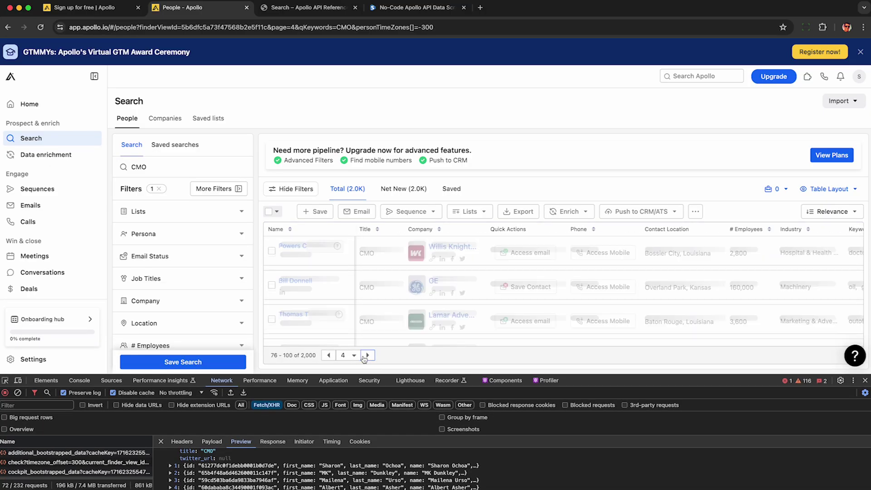
{"action": "left_click", "coordinate": [369, 356]}
{"action": "left_click", "coordinate": [370, 356]}
{"action": "left_click_drag", "start_coordinate": [295, 91], "coordinate": [554, 93]}
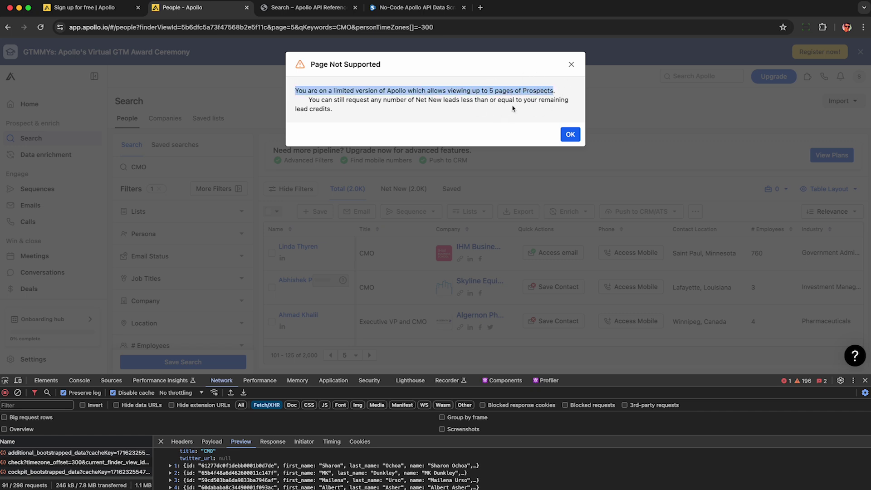
{"action": "left_click", "coordinate": [571, 135]}
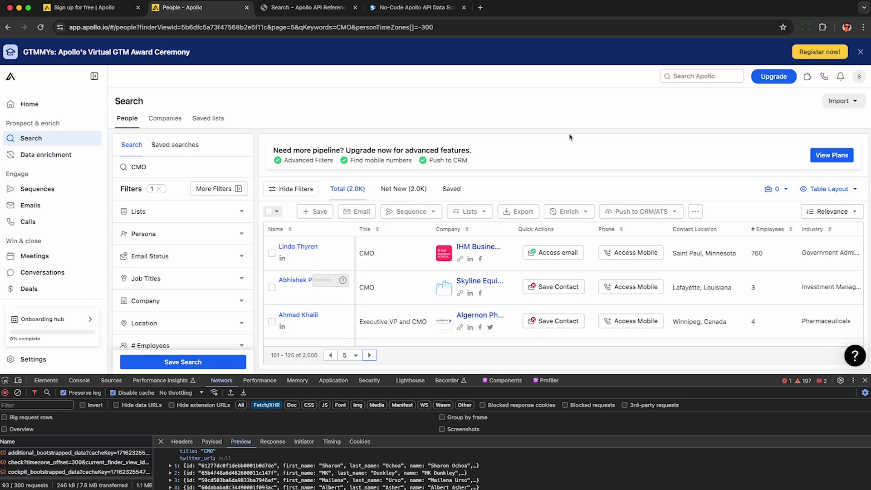
{"action": "left_click", "coordinate": [244, 189]}
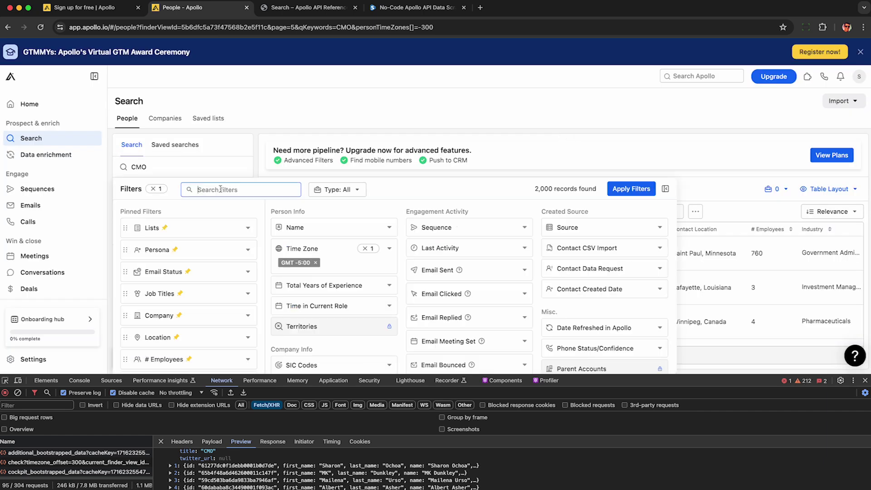
Step: Replace the GMT -5:00 time zone filter with GMT -4:00 and apply it
{"action": "left_click", "coordinate": [302, 266]}
{"action": "left_click", "coordinate": [303, 250]}
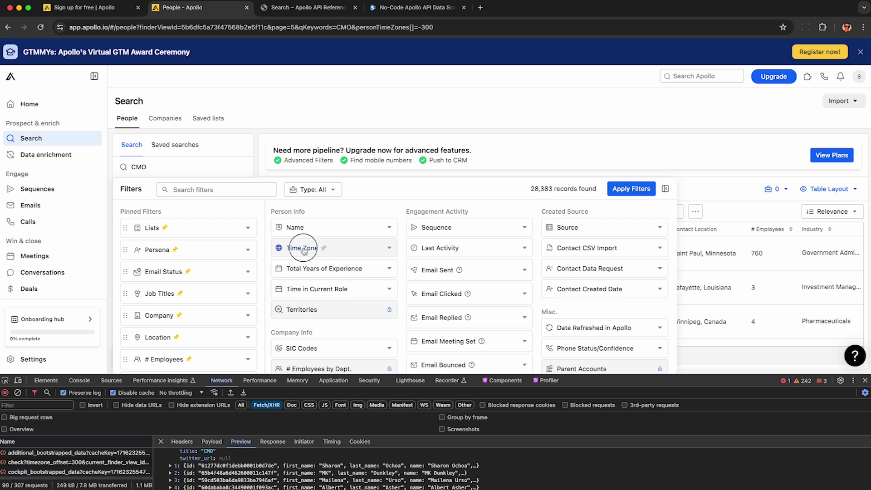
{"action": "left_click", "coordinate": [321, 264]}
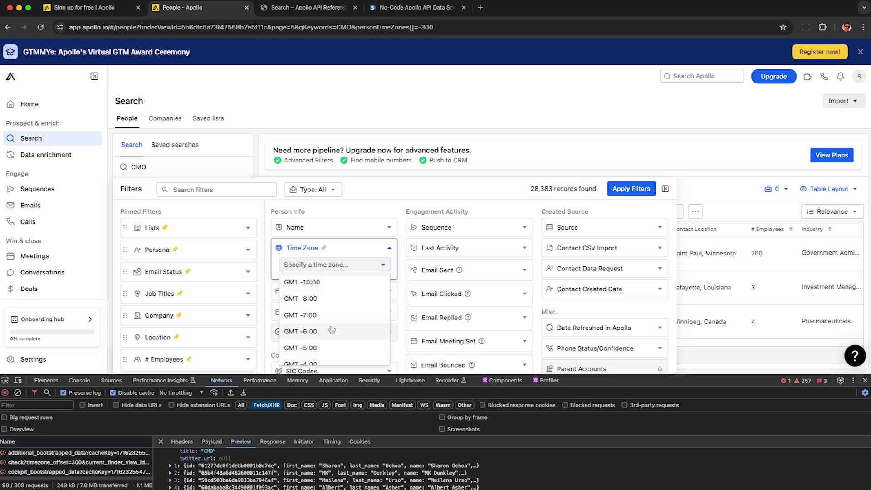
{"action": "left_click", "coordinate": [292, 357]}
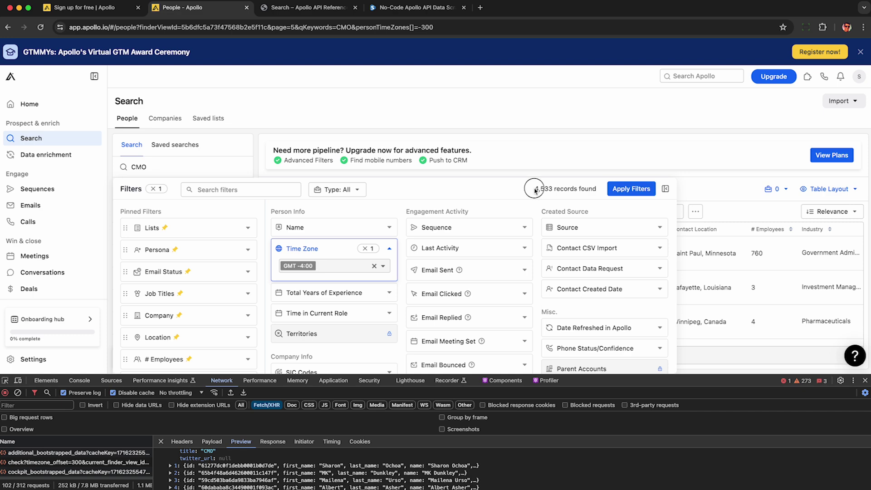
{"action": "left_click", "coordinate": [630, 189]}
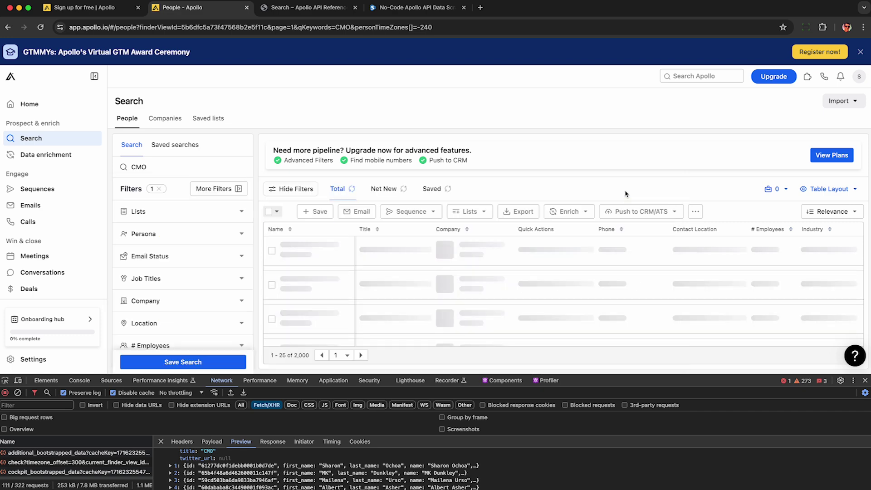
Step: Page to page 5, dismiss the limit warning, and save the network log as app.apollo.io.har on the Desktop
{"action": "left_click", "coordinate": [364, 356]}
{"action": "left_click", "coordinate": [365, 357]}
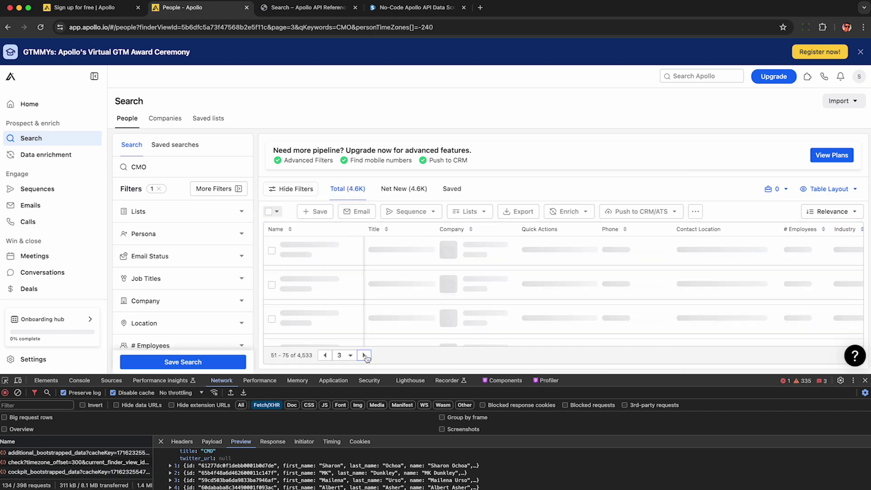
{"action": "left_click", "coordinate": [366, 356]}
{"action": "left_click", "coordinate": [366, 357]}
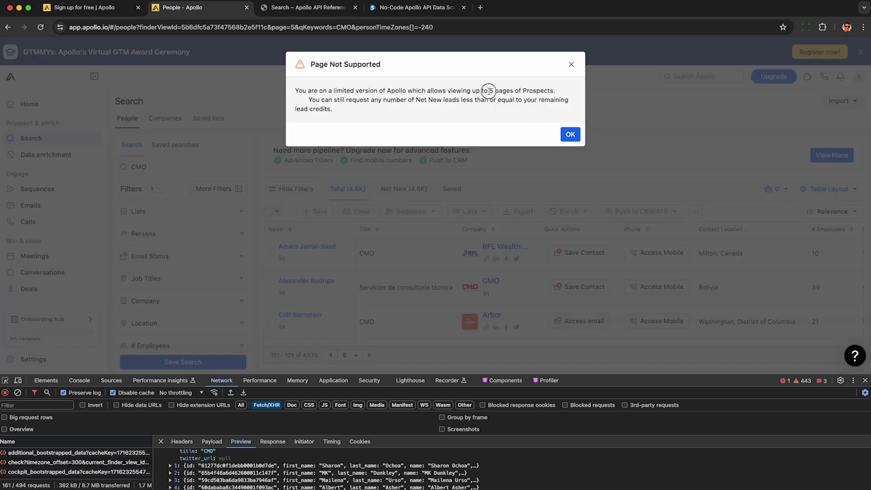
{"action": "left_click_drag", "start_coordinate": [488, 91], "coordinate": [555, 91]}
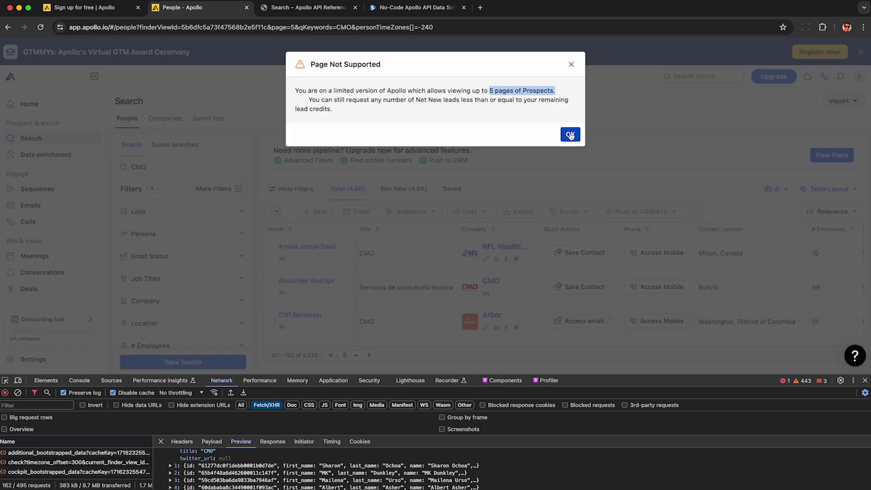
{"action": "left_click", "coordinate": [571, 135]}
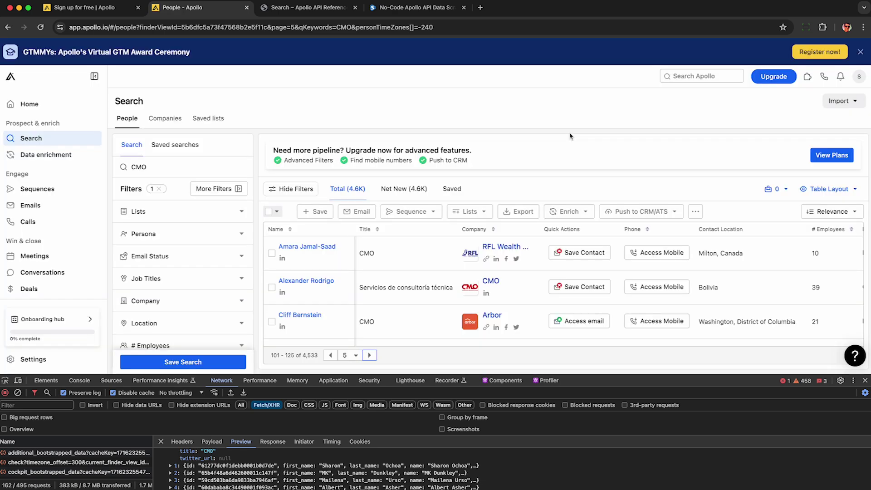
{"action": "left_click", "coordinate": [244, 393]}
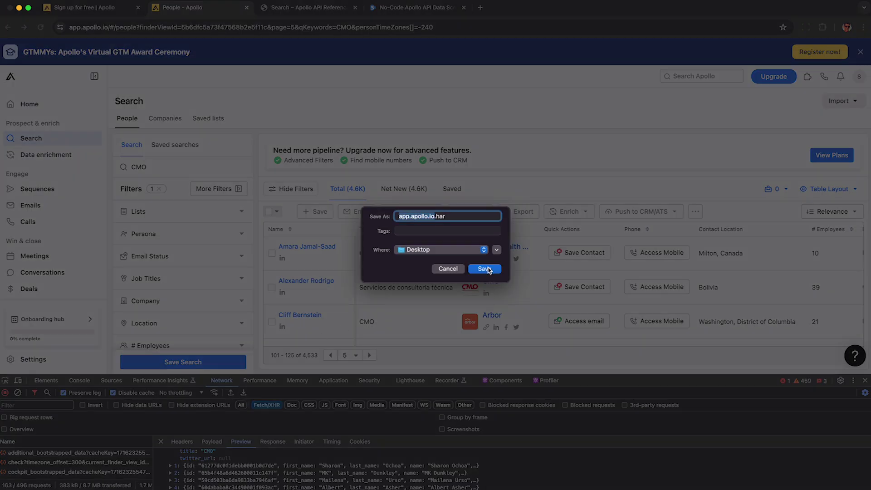
{"action": "left_click", "coordinate": [484, 269]}
Step: On the People API Search docs page, highlight the Search heading and the POST endpoint URL
{"action": "key", "text": "ctrl+Tab"}
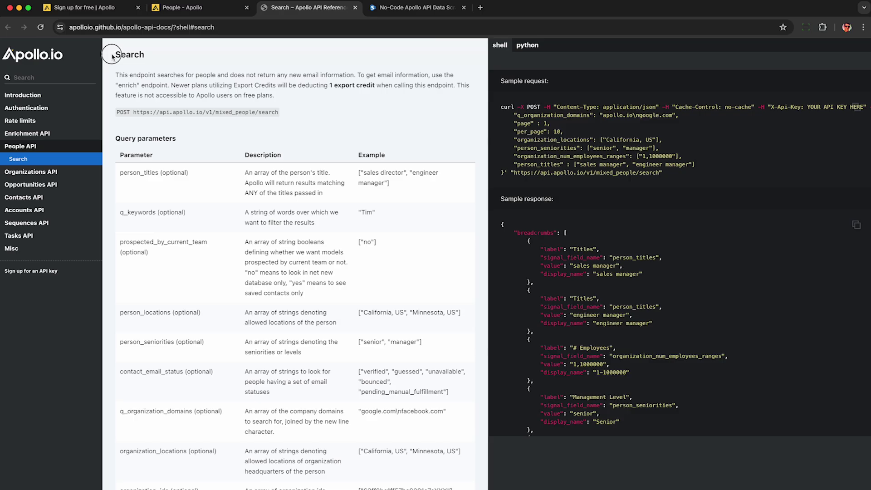
{"action": "double_click", "coordinate": [165, 59]}
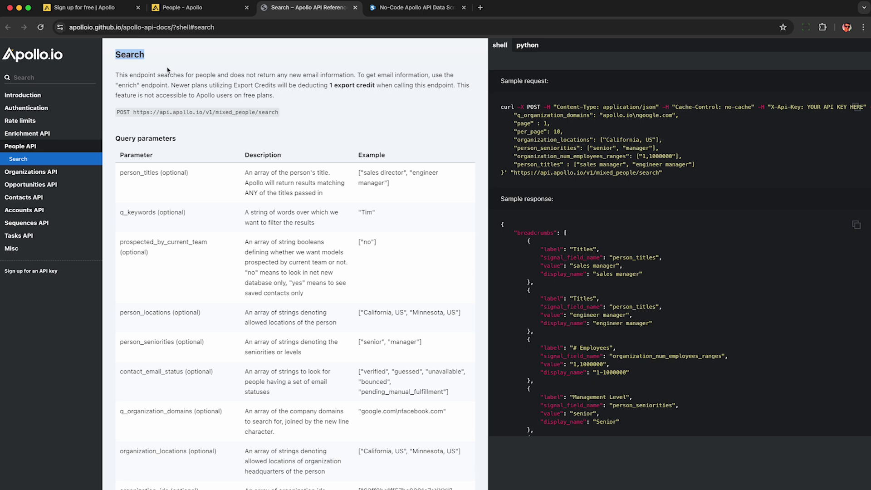
{"action": "left_click", "coordinate": [167, 69]}
{"action": "left_click_drag", "start_coordinate": [139, 112], "coordinate": [278, 119]}
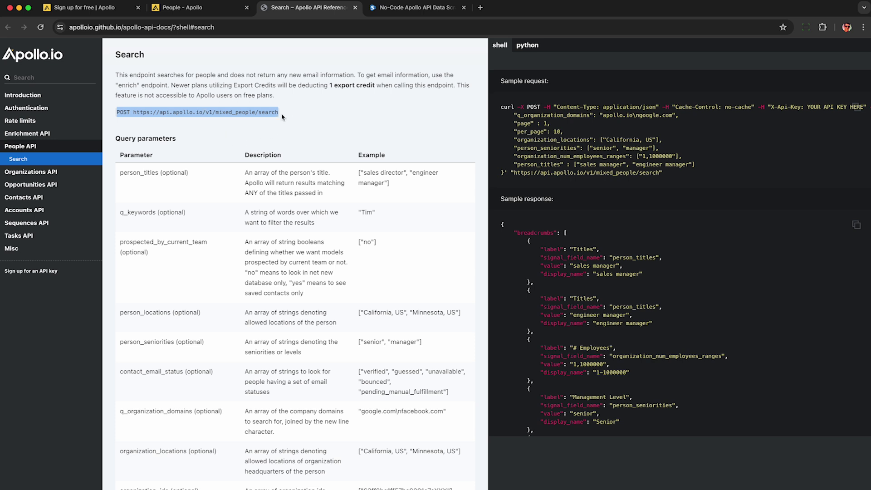
{"action": "left_click", "coordinate": [255, 136]}
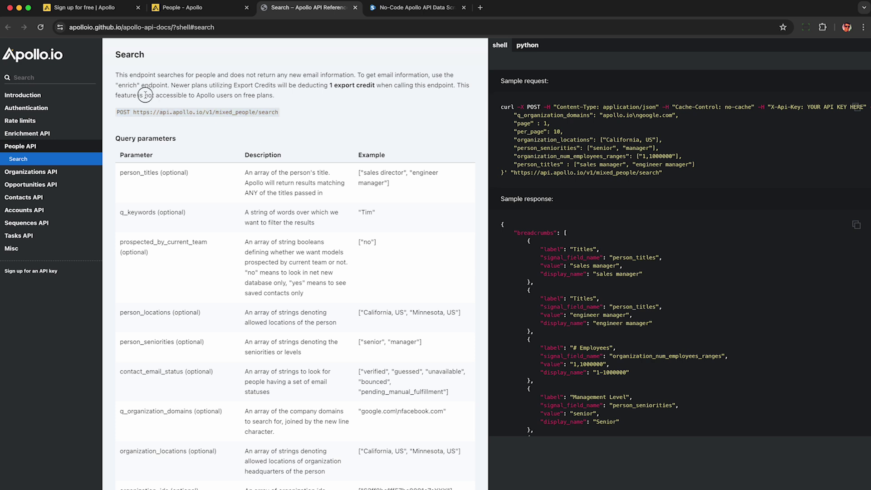
Step: Mark the free-plan restriction and the 1 export credit cost, then the No-Code Apollo API Scraper heading
{"action": "left_click_drag", "start_coordinate": [145, 95], "coordinate": [236, 94]}
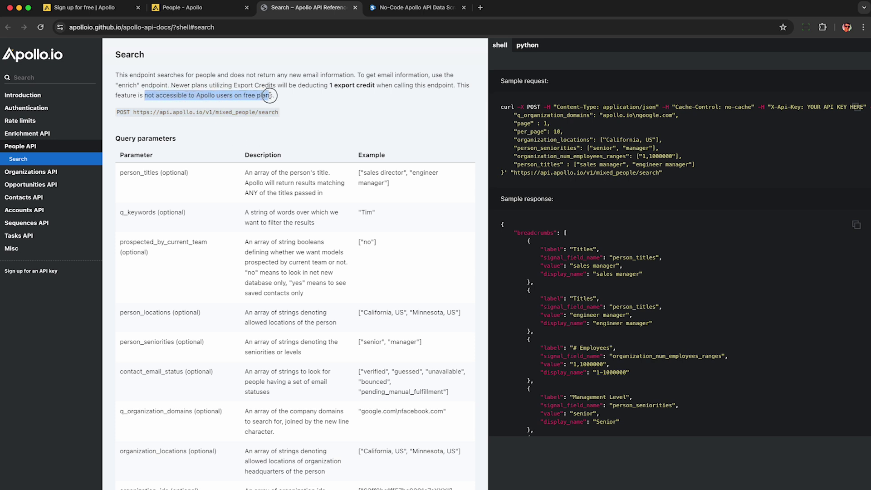
{"action": "left_click_drag", "start_coordinate": [269, 95], "coordinate": [276, 98]}
{"action": "left_click_drag", "start_coordinate": [329, 86], "coordinate": [375, 89]}
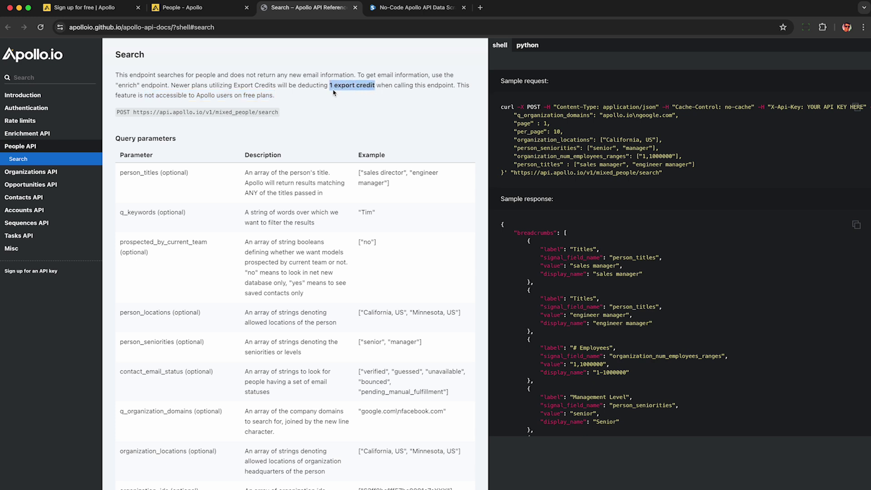
{"action": "left_click", "coordinate": [361, 98]}
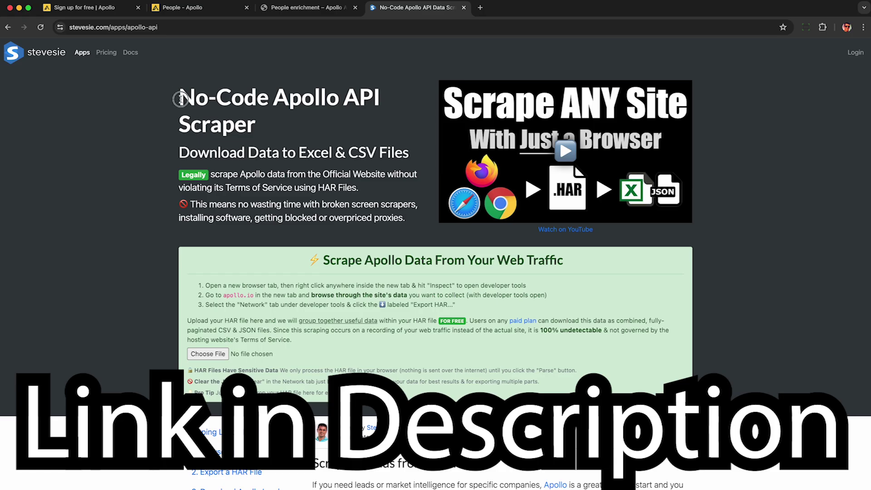
{"action": "left_click_drag", "start_coordinate": [178, 96], "coordinate": [258, 130]}
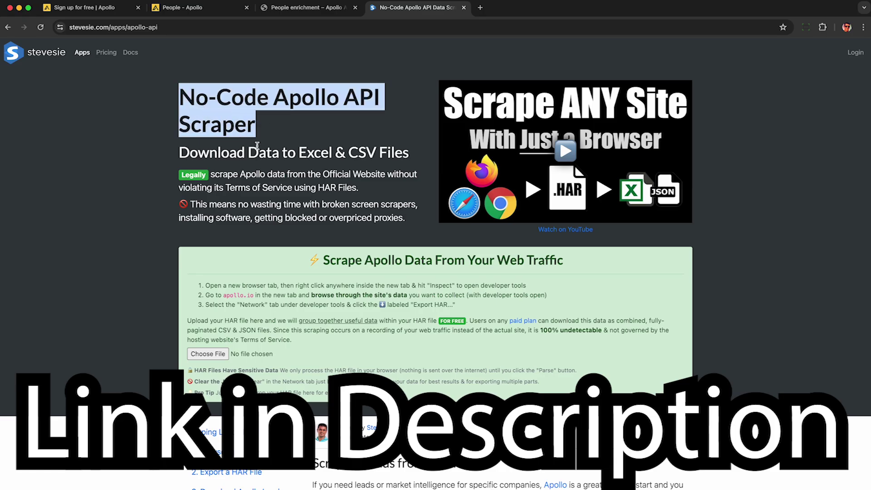
Step: Drop app.apollo.io.har onto Stevesie's Apollo scraper to parse the mixed_people/search responses
{"action": "left_click", "coordinate": [476, 297]}
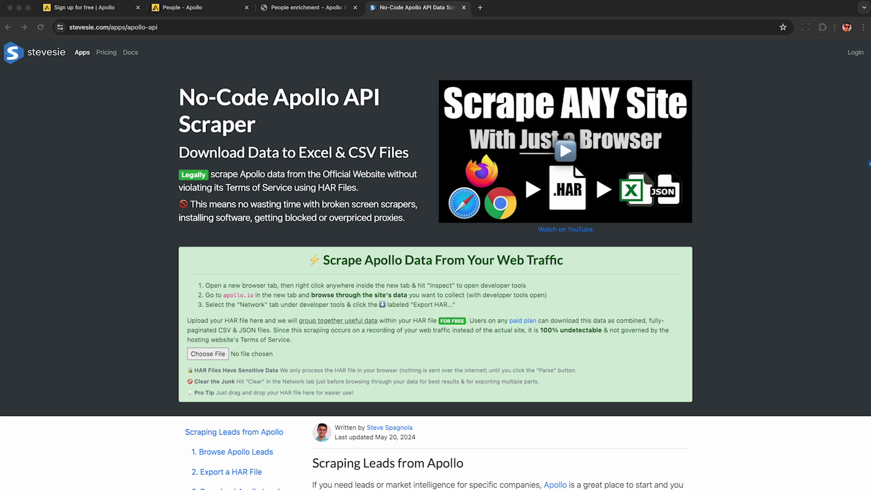
{"action": "left_click_drag", "start_coordinate": [869, 245], "coordinate": [427, 282]}
{"action": "scroll", "coordinate": [426, 283], "scroll_direction": "down", "scroll_amount": 5}
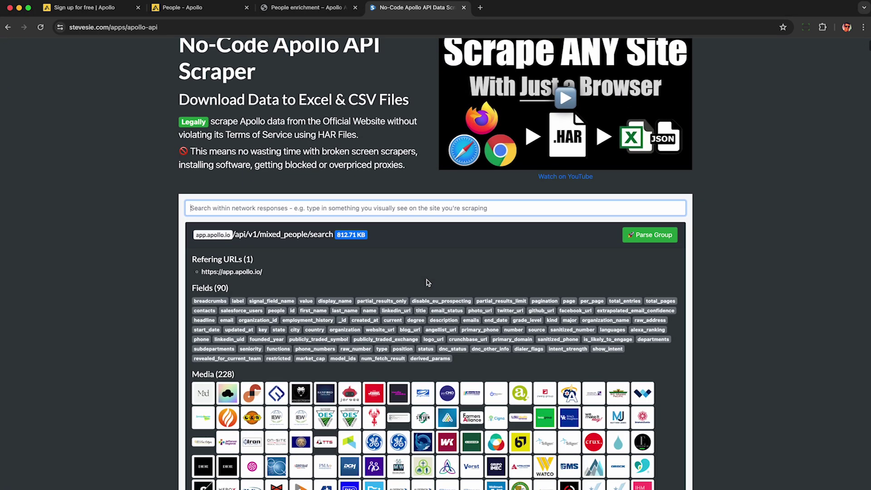
{"action": "scroll", "coordinate": [427, 282], "scroll_direction": "down", "scroll_amount": 1}
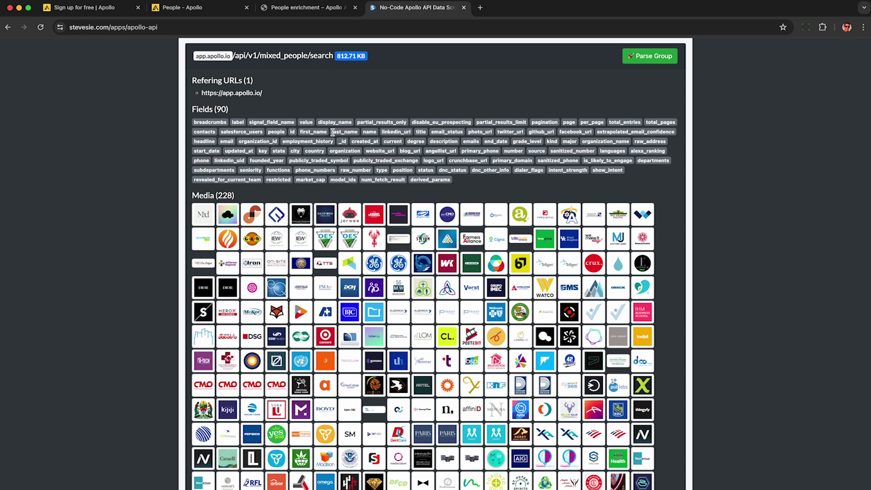
{"action": "double_click", "coordinate": [373, 132]}
{"action": "double_click", "coordinate": [396, 132]}
{"action": "double_click", "coordinate": [420, 132]}
{"action": "left_click", "coordinate": [295, 198]}
{"action": "scroll", "coordinate": [177, 232], "scroll_direction": "down", "scroll_amount": 9}
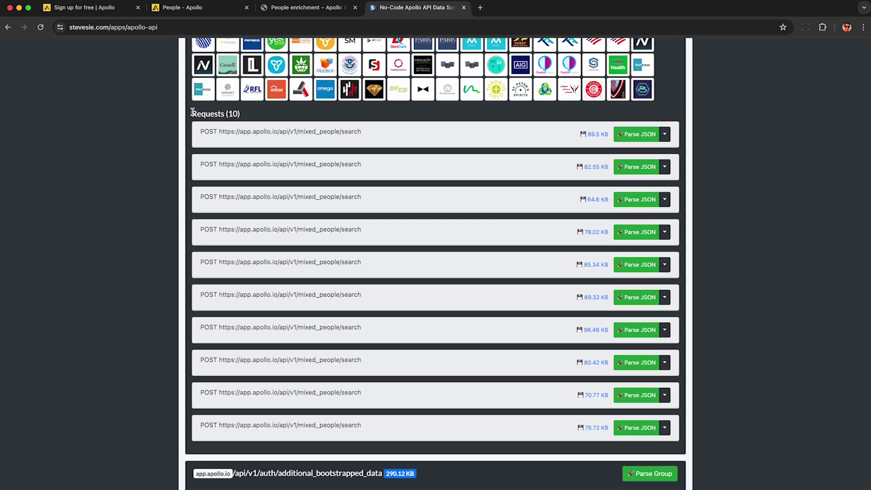
{"action": "left_click_drag", "start_coordinate": [193, 112], "coordinate": [242, 115]}
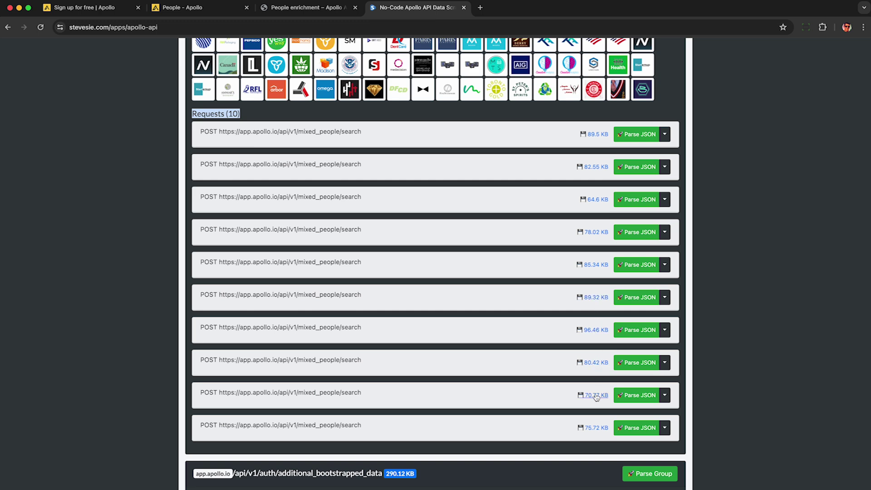
{"action": "scroll", "coordinate": [598, 434], "scroll_direction": "up", "scroll_amount": 8}
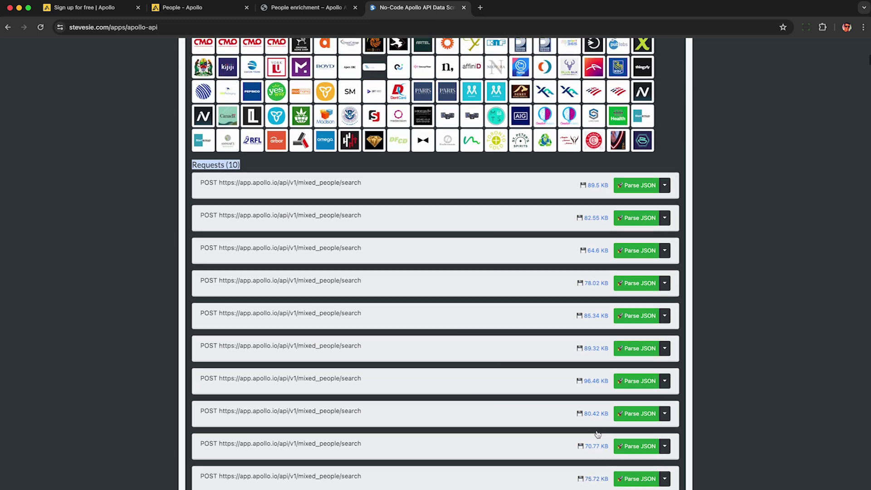
{"action": "scroll", "coordinate": [597, 435], "scroll_direction": "up", "scroll_amount": 3}
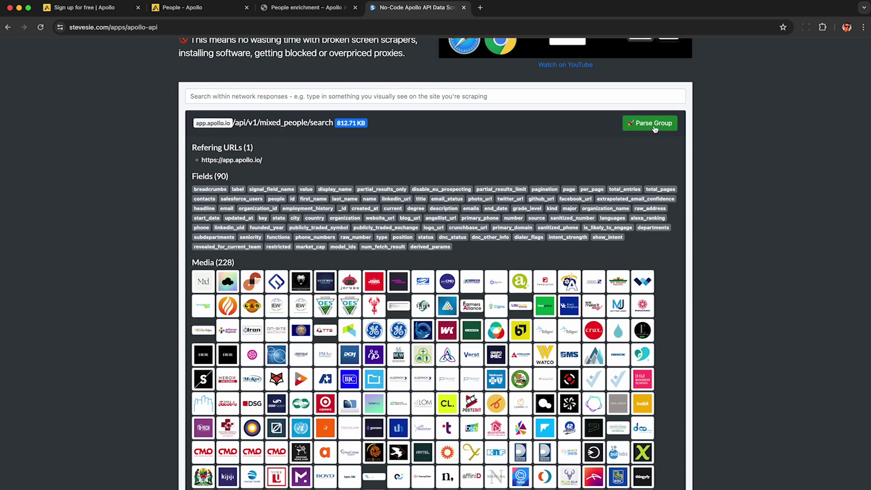
{"action": "left_click", "coordinate": [654, 125]}
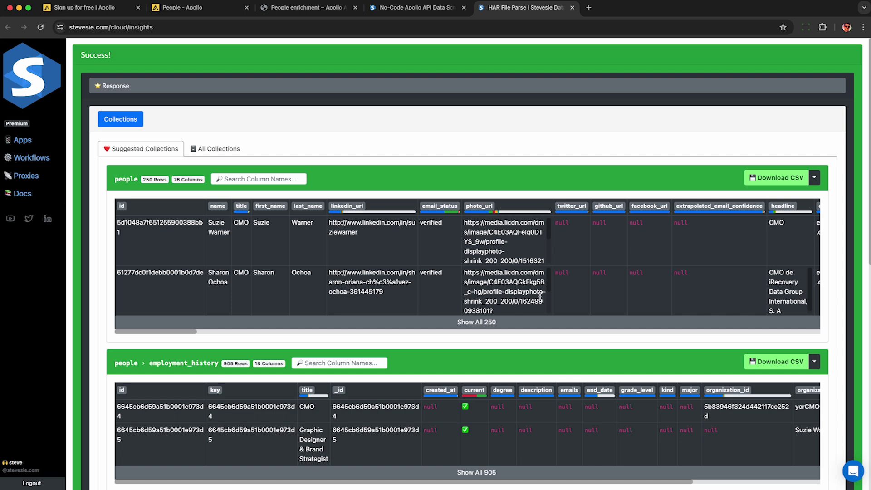
{"action": "left_click", "coordinate": [782, 181]}
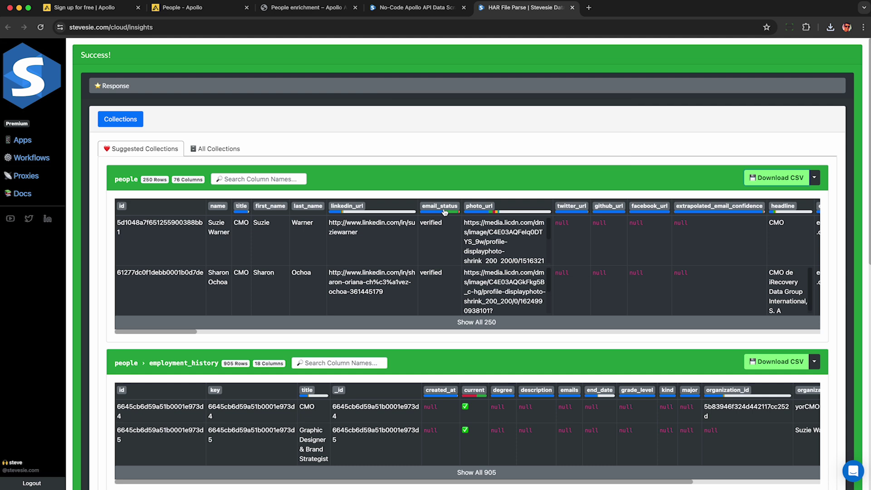
{"action": "double_click", "coordinate": [157, 224]}
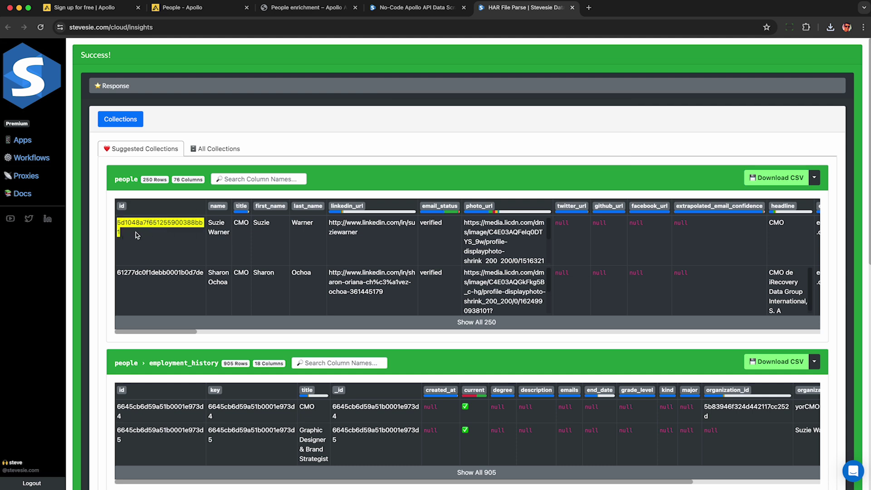
{"action": "double_click", "coordinate": [218, 229]}
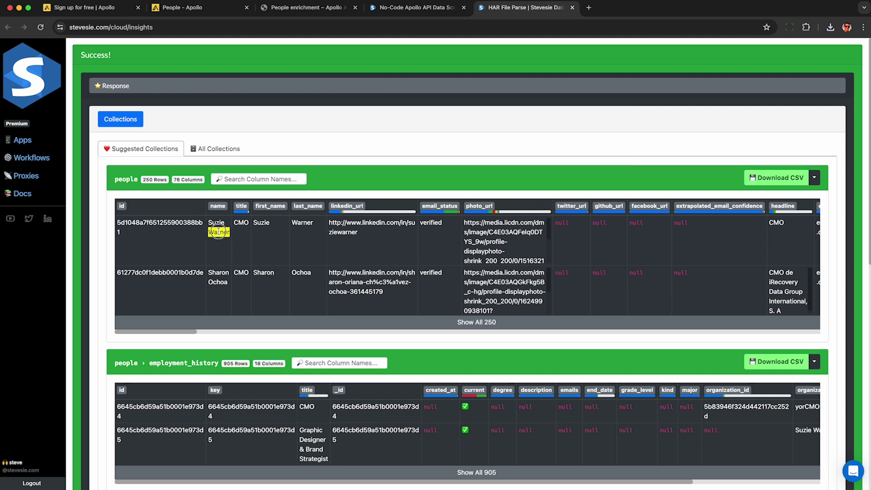
{"action": "double_click", "coordinate": [241, 223]}
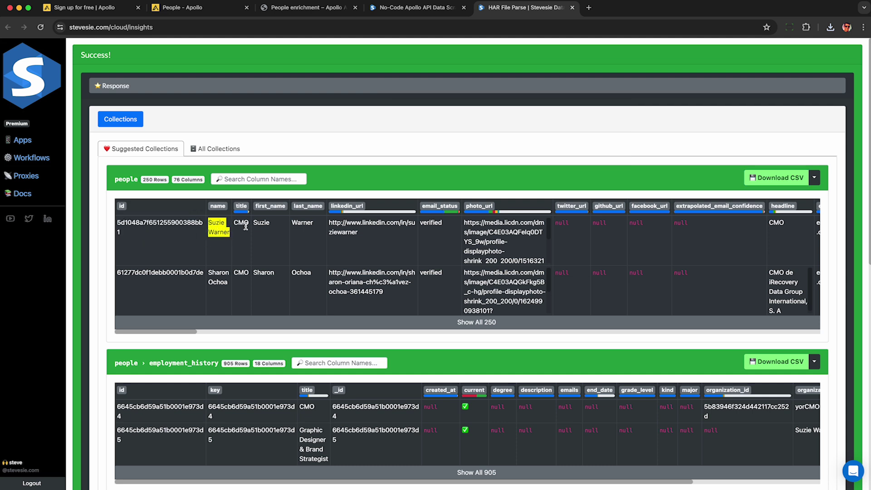
{"action": "double_click", "coordinate": [340, 230]}
{"action": "double_click", "coordinate": [430, 223]}
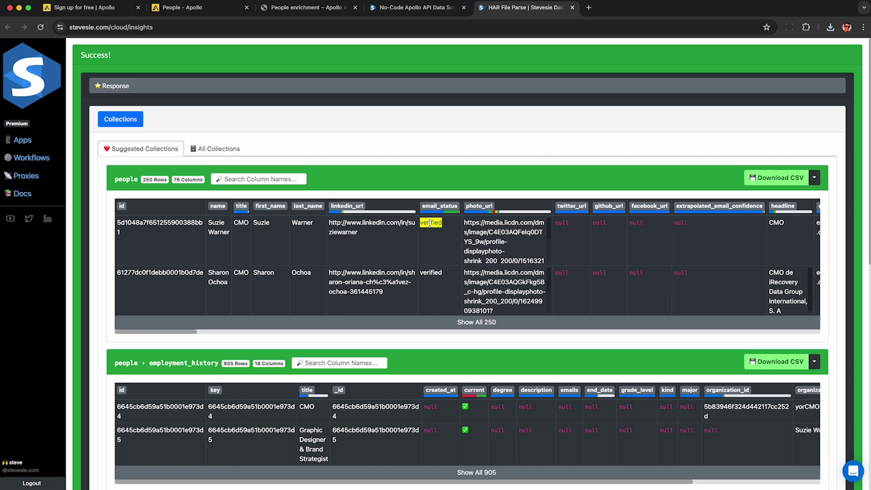
{"action": "mouse_move", "coordinate": [431, 214]}
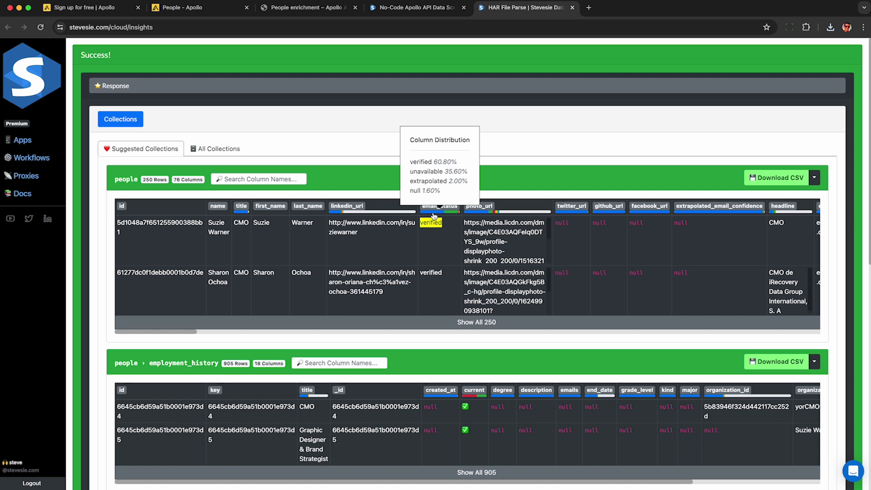
{"action": "triple_click", "coordinate": [493, 224]}
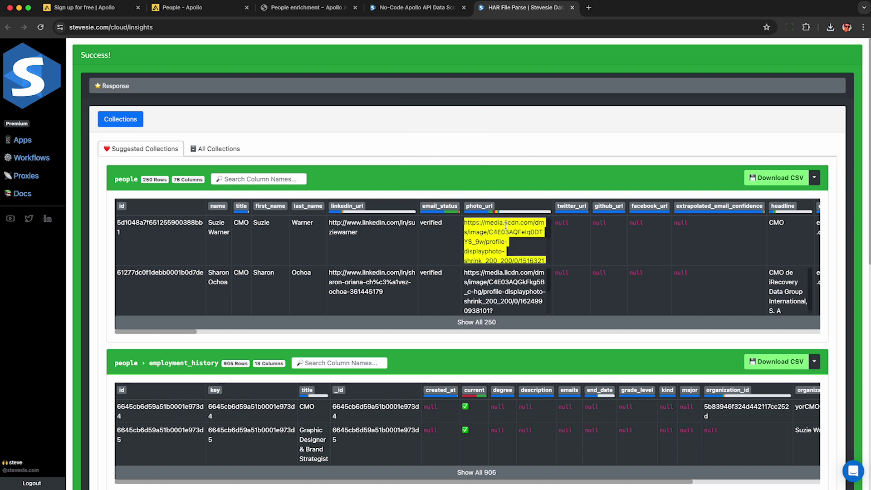
{"action": "mouse_move", "coordinate": [568, 215]}
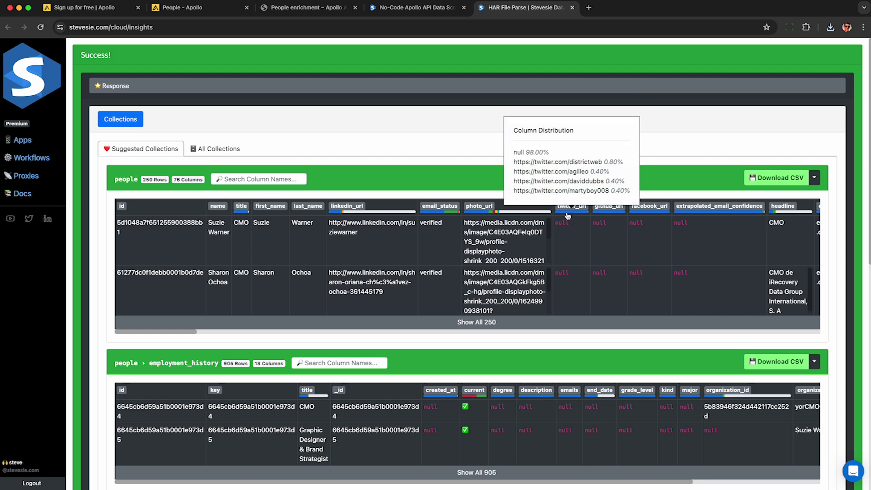
{"action": "mouse_move", "coordinate": [603, 216]}
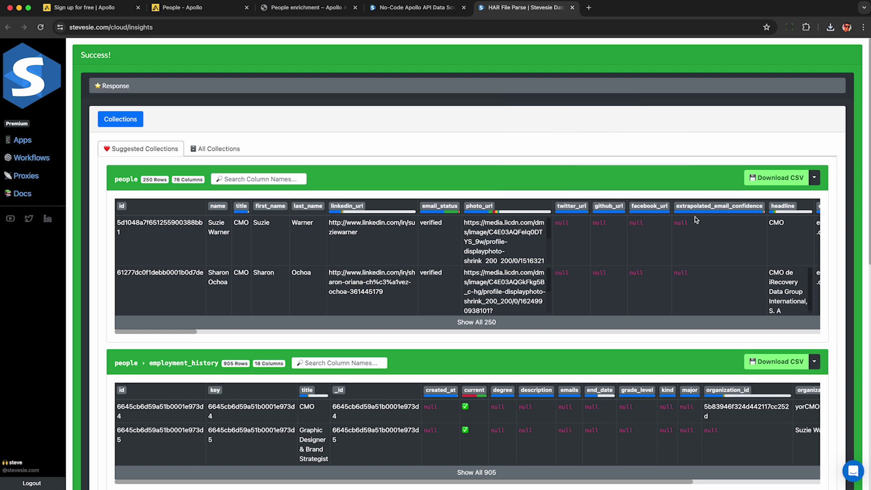
{"action": "mouse_move", "coordinate": [698, 216]}
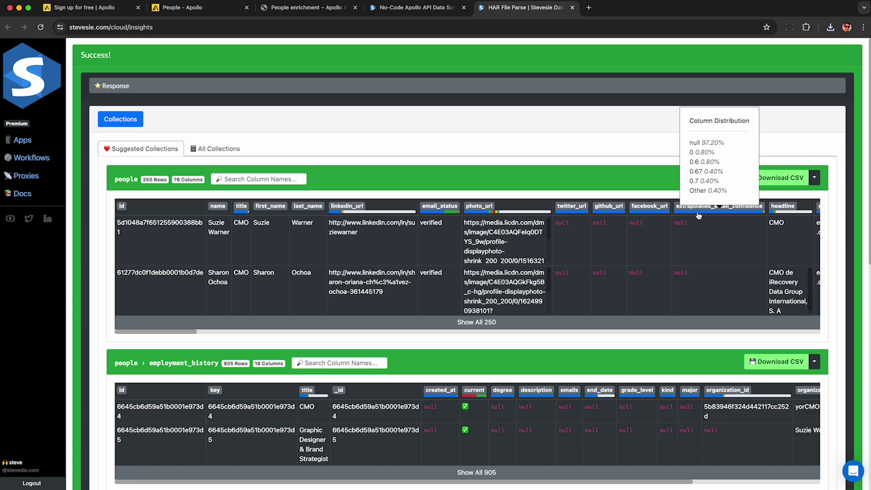
{"action": "scroll", "coordinate": [701, 230], "scroll_direction": "right", "scroll_amount": 10}
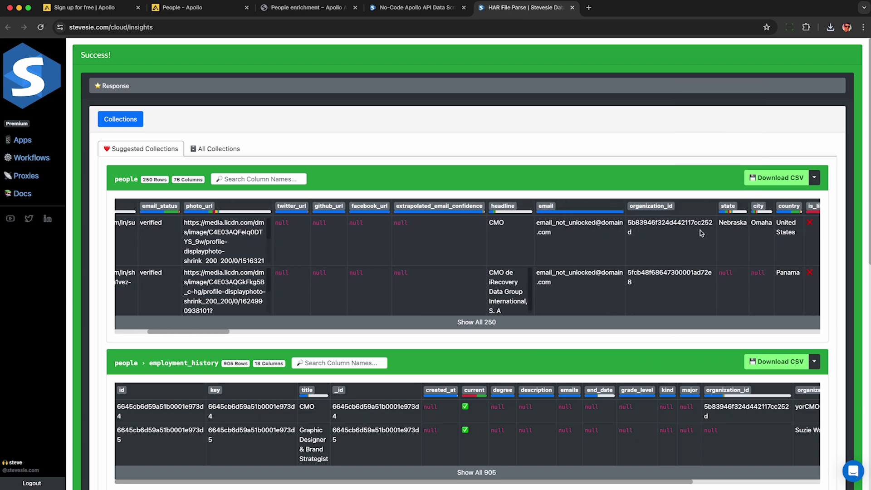
{"action": "scroll", "coordinate": [700, 230], "scroll_direction": "right", "scroll_amount": 5}
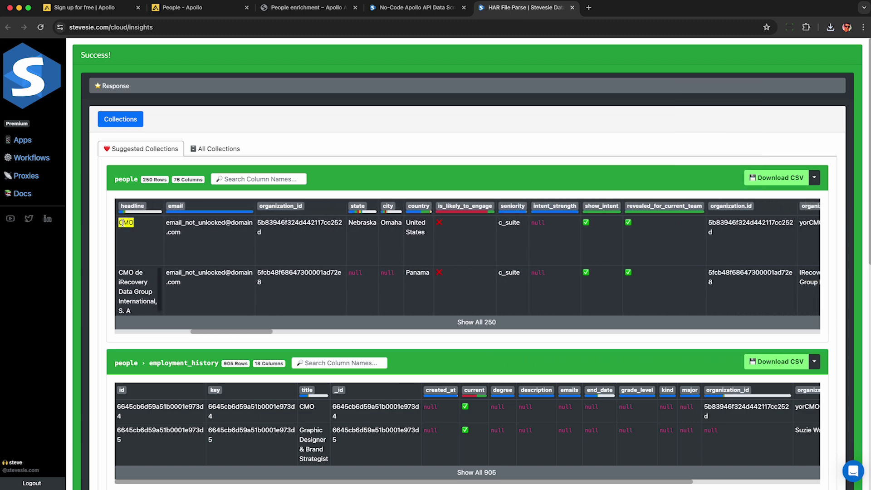
{"action": "triple_click", "coordinate": [132, 280]}
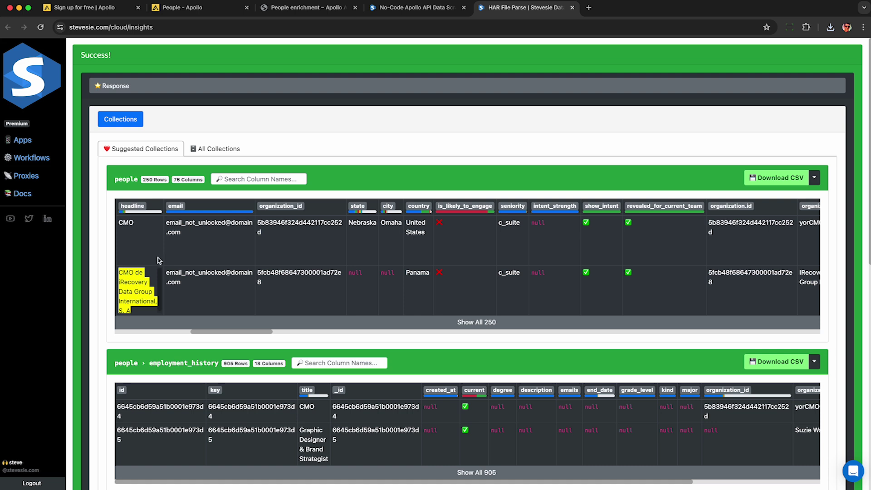
{"action": "triple_click", "coordinate": [195, 226]}
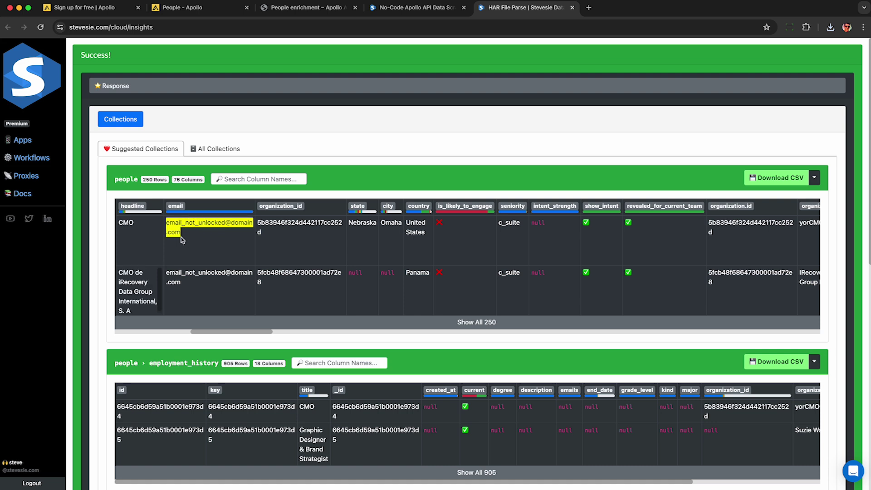
{"action": "left_click", "coordinate": [227, 238]}
{"action": "double_click", "coordinate": [388, 223]}
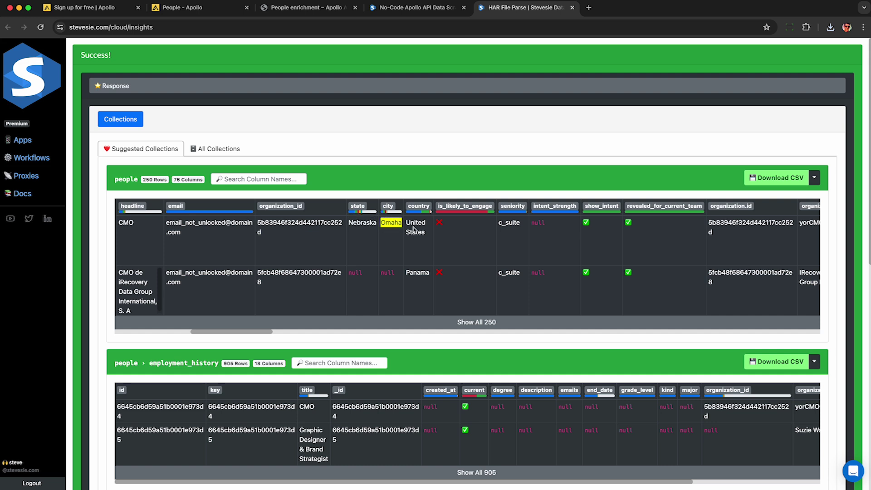
{"action": "double_click", "coordinate": [414, 229]}
{"action": "left_click", "coordinate": [415, 229]}
{"action": "mouse_move", "coordinate": [460, 215]}
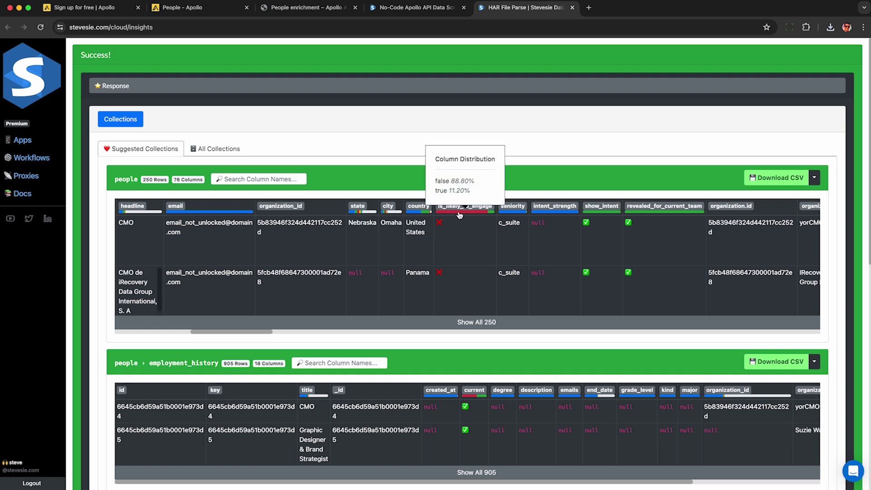
{"action": "double_click", "coordinate": [508, 223]}
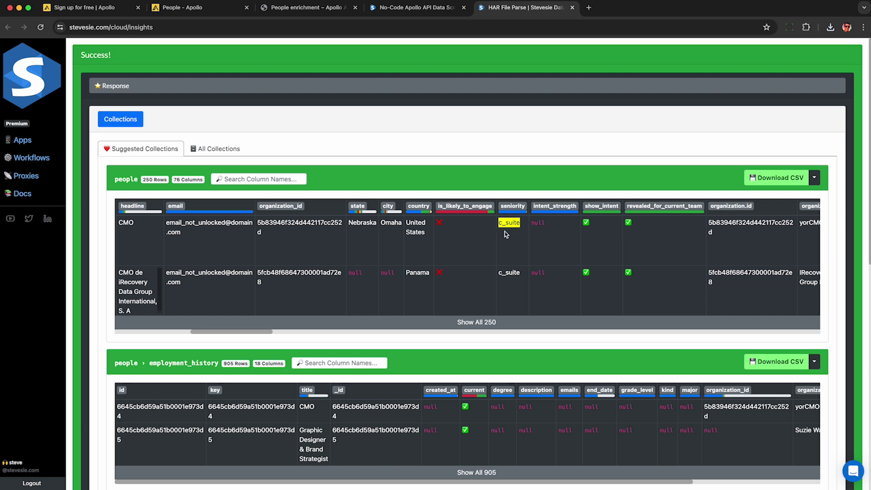
{"action": "scroll", "coordinate": [550, 232], "scroll_direction": "right", "scroll_amount": 15}
{"action": "double_click", "coordinate": [127, 227]}
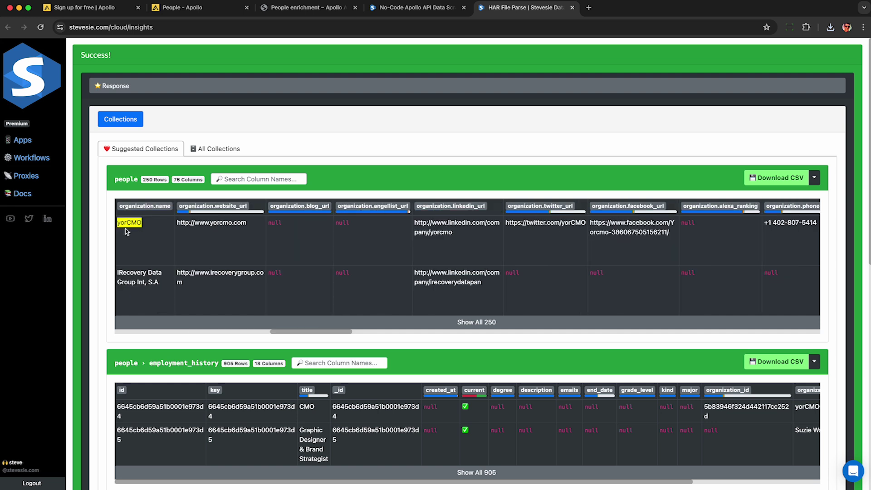
{"action": "triple_click", "coordinate": [215, 225]}
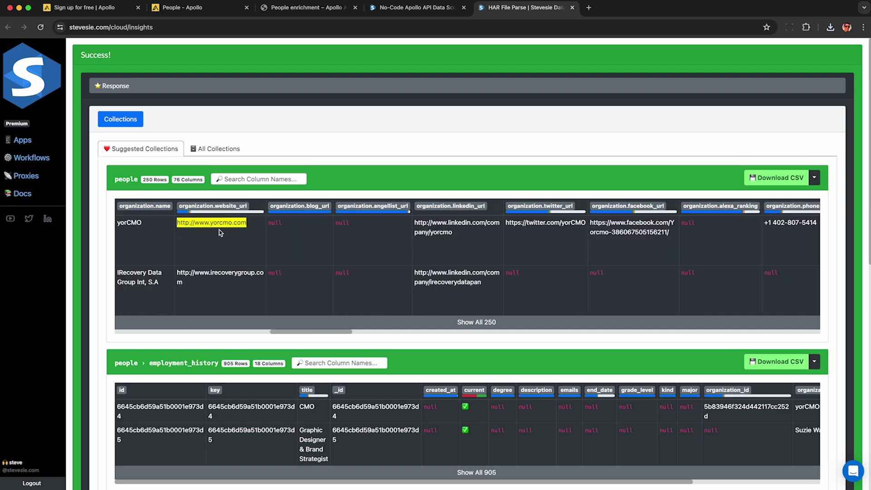
{"action": "left_click", "coordinate": [205, 238]}
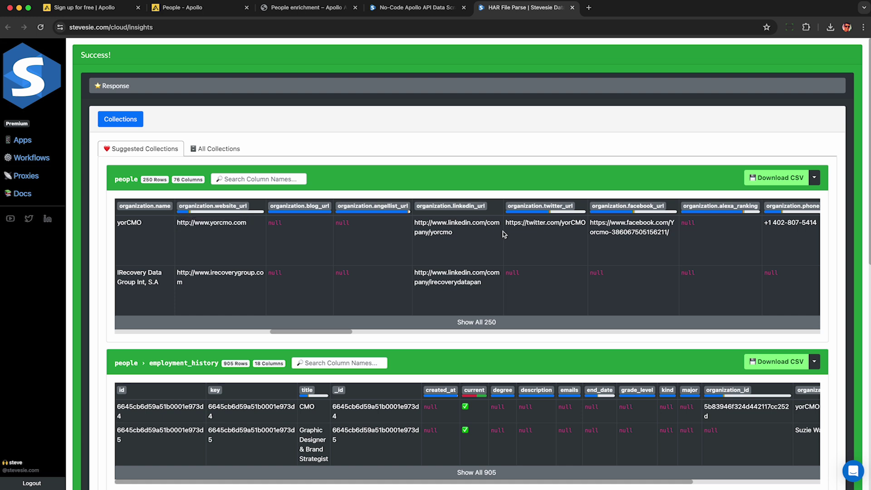
{"action": "triple_click", "coordinate": [481, 228]}
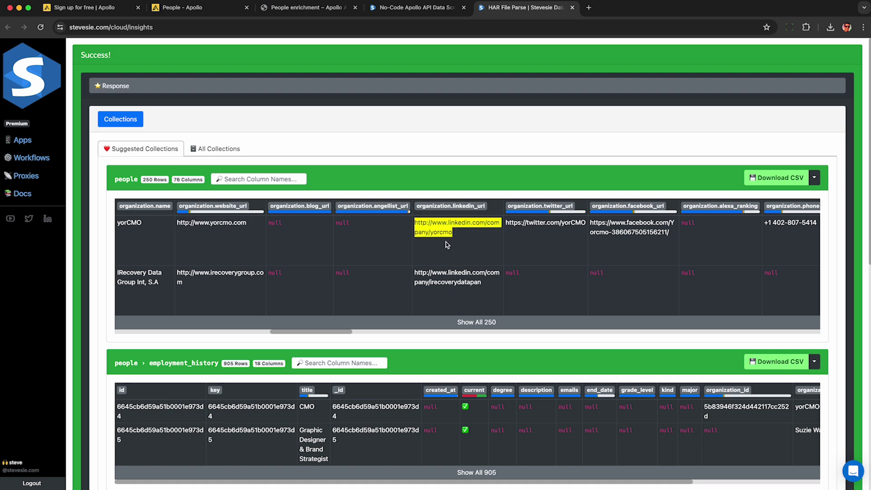
{"action": "triple_click", "coordinate": [537, 224]}
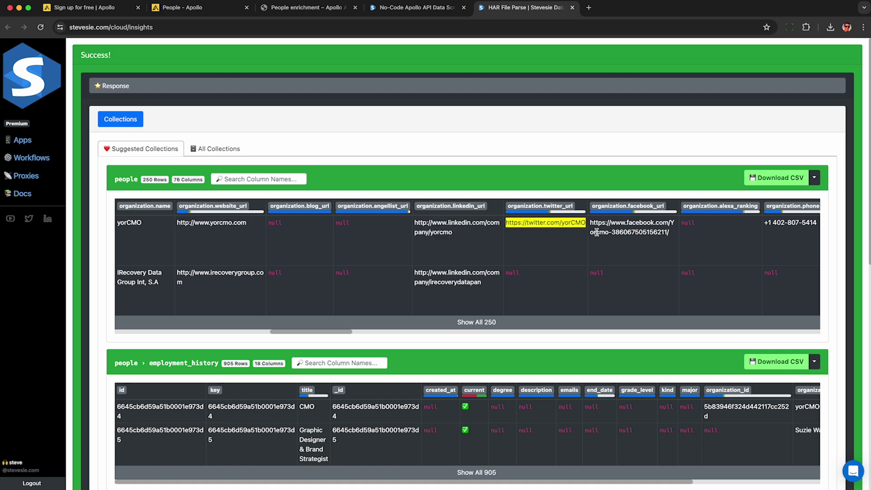
{"action": "triple_click", "coordinate": [614, 230]}
{"action": "left_click", "coordinate": [641, 246]}
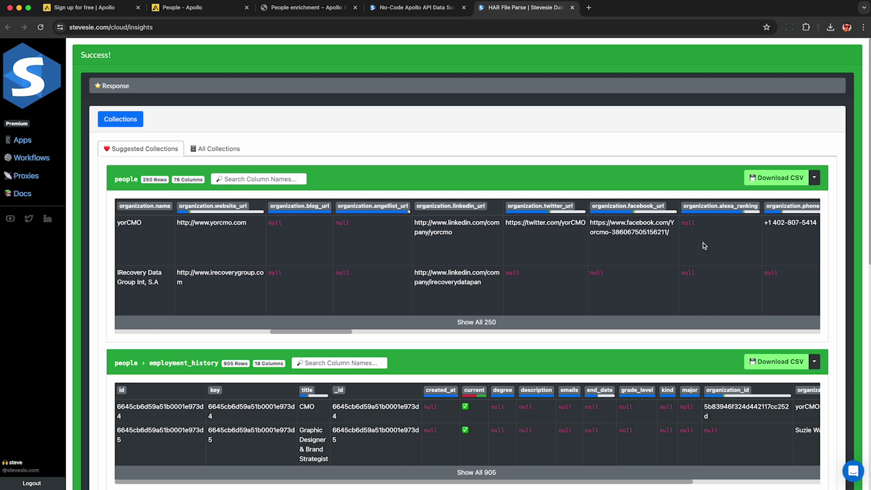
{"action": "scroll", "coordinate": [704, 244], "scroll_direction": "right", "scroll_amount": 3}
{"action": "scroll", "coordinate": [706, 246], "scroll_direction": "right", "scroll_amount": 10}
{"action": "triple_click", "coordinate": [128, 227]}
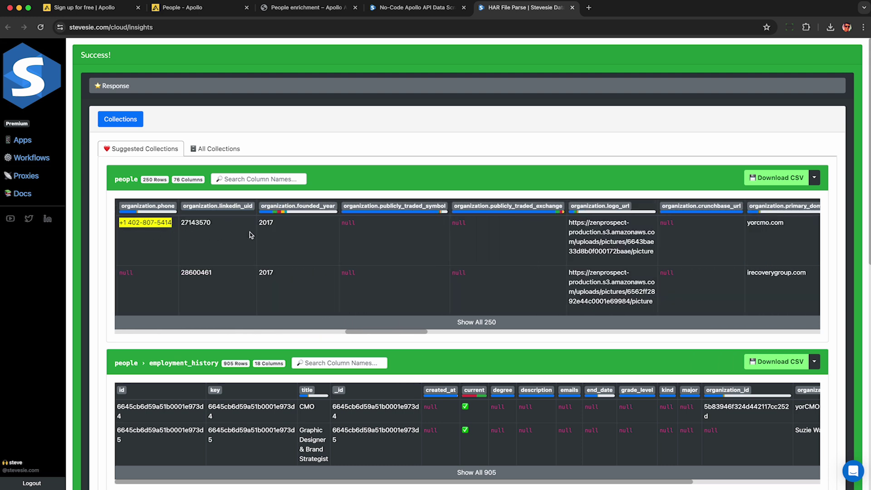
{"action": "triple_click", "coordinate": [267, 223]}
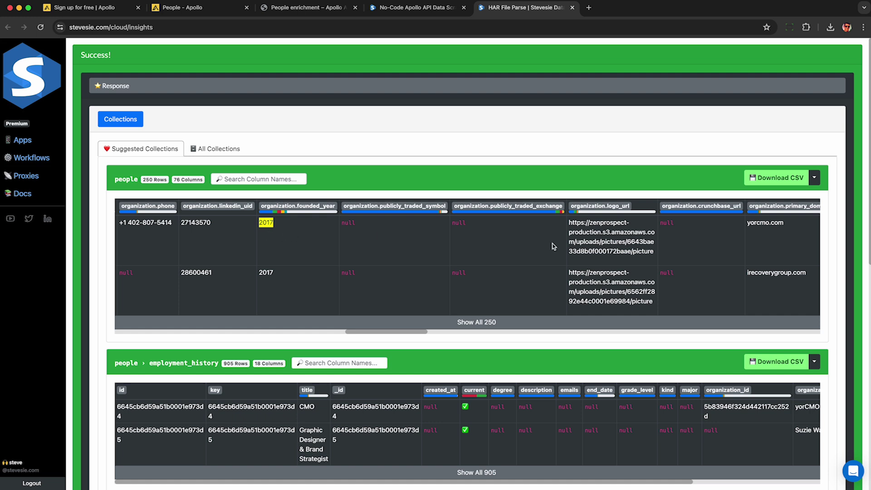
{"action": "triple_click", "coordinate": [639, 244]}
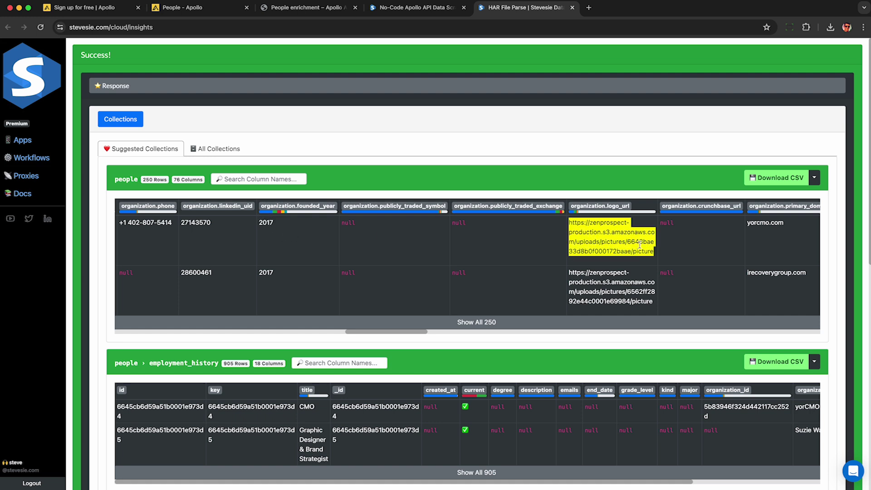
{"action": "left_click", "coordinate": [610, 234]}
{"action": "scroll", "coordinate": [637, 238], "scroll_direction": "right", "scroll_amount": 10}
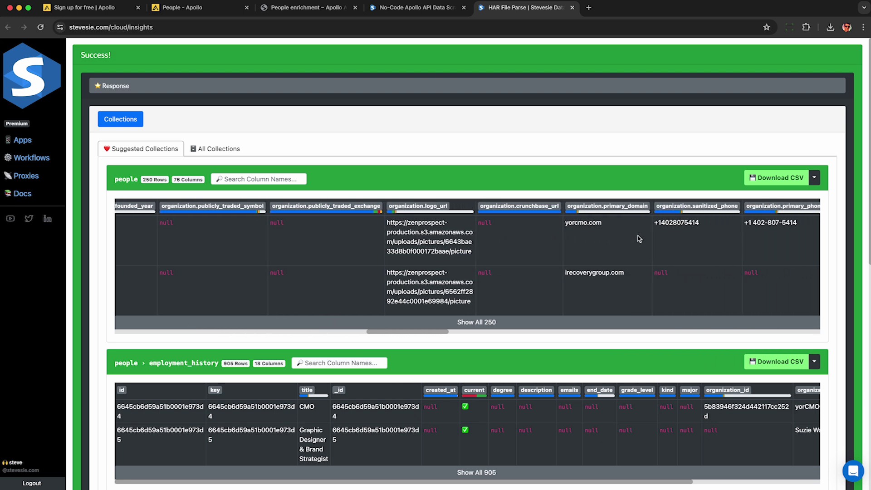
{"action": "scroll", "coordinate": [638, 239], "scroll_direction": "right", "scroll_amount": 10}
{"action": "triple_click", "coordinate": [120, 228]}
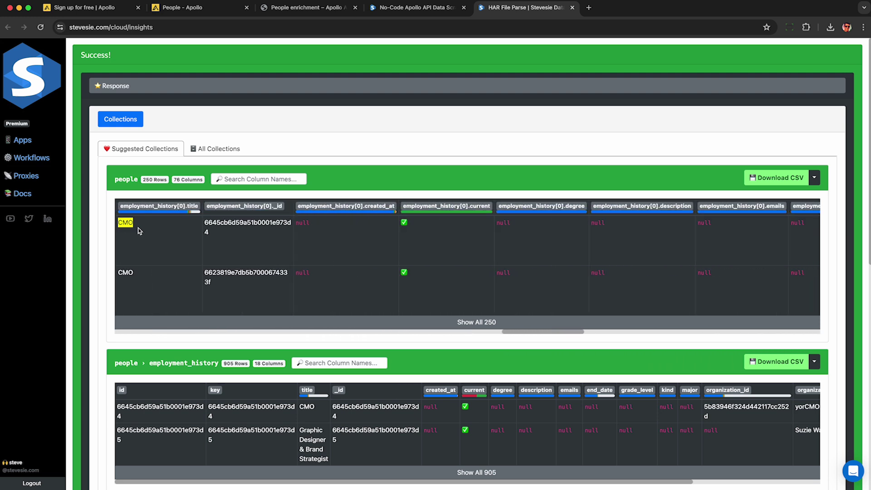
{"action": "scroll", "coordinate": [264, 249], "scroll_direction": "right", "scroll_amount": 10}
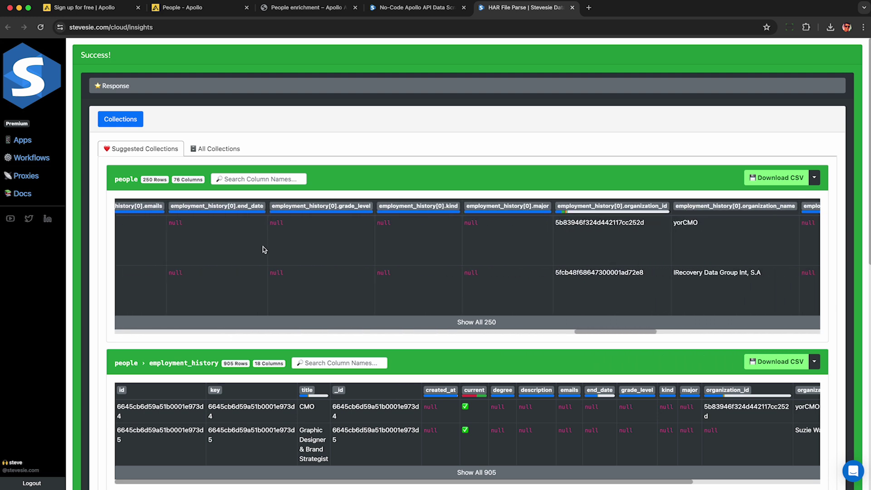
{"action": "scroll", "coordinate": [264, 250], "scroll_direction": "right", "scroll_amount": 10}
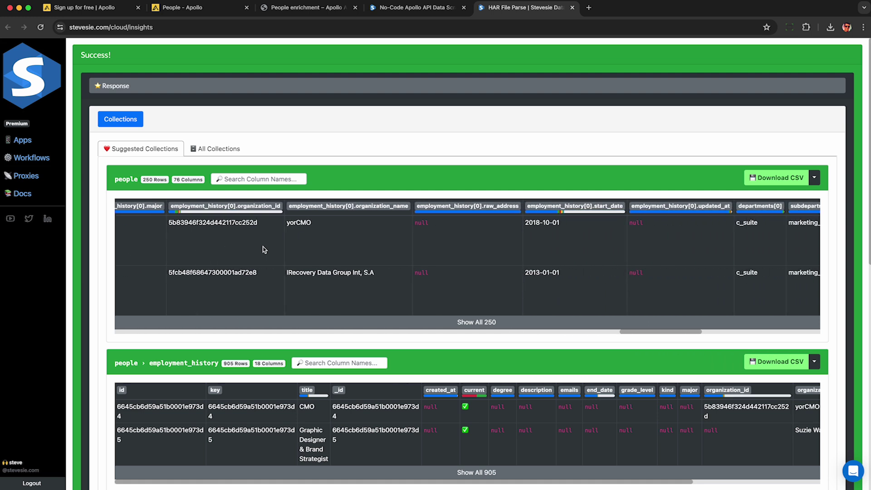
{"action": "scroll", "coordinate": [265, 249], "scroll_direction": "right", "scroll_amount": 2}
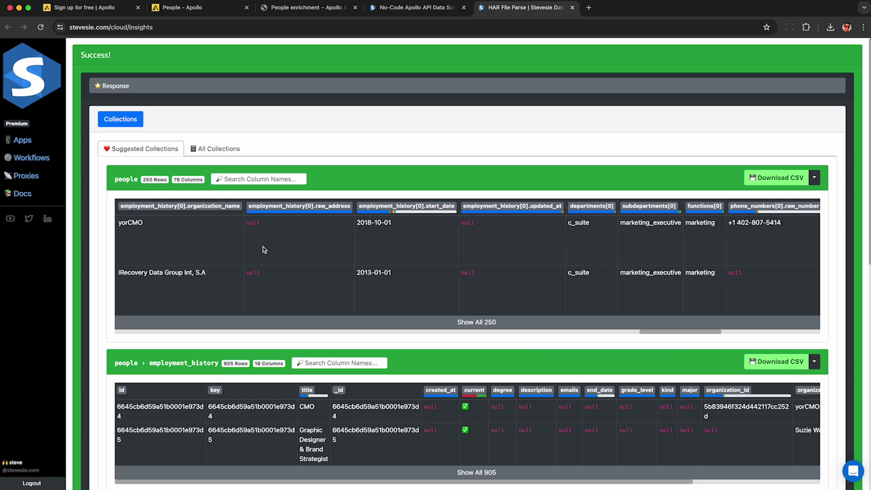
{"action": "left_click", "coordinate": [129, 223]}
{"action": "left_click", "coordinate": [375, 222]}
{"action": "scroll", "coordinate": [373, 272], "scroll_direction": "down", "scroll_amount": 5}
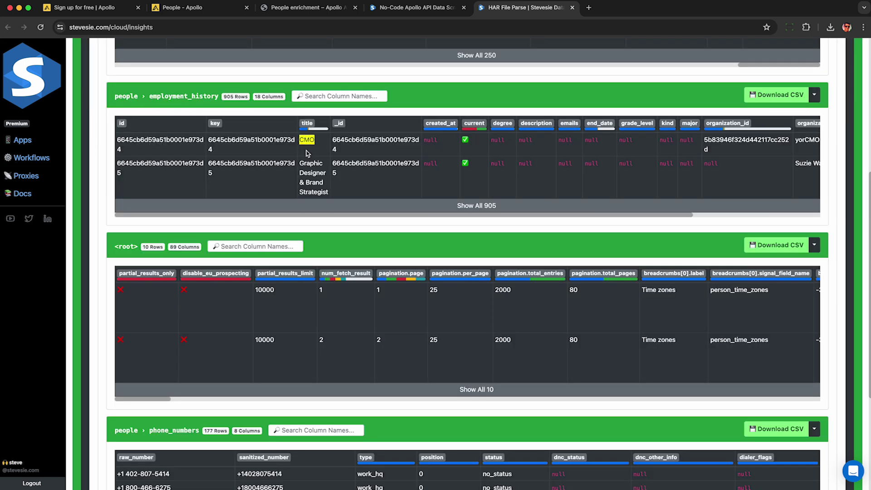
{"action": "left_click", "coordinate": [313, 181]}
{"action": "scroll", "coordinate": [589, 145], "scroll_direction": "right", "scroll_amount": 5}
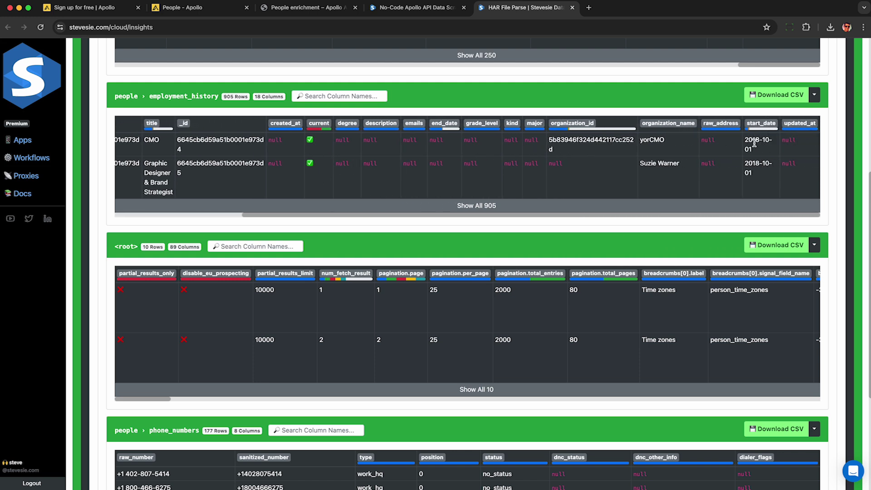
{"action": "left_click", "coordinate": [754, 145]}
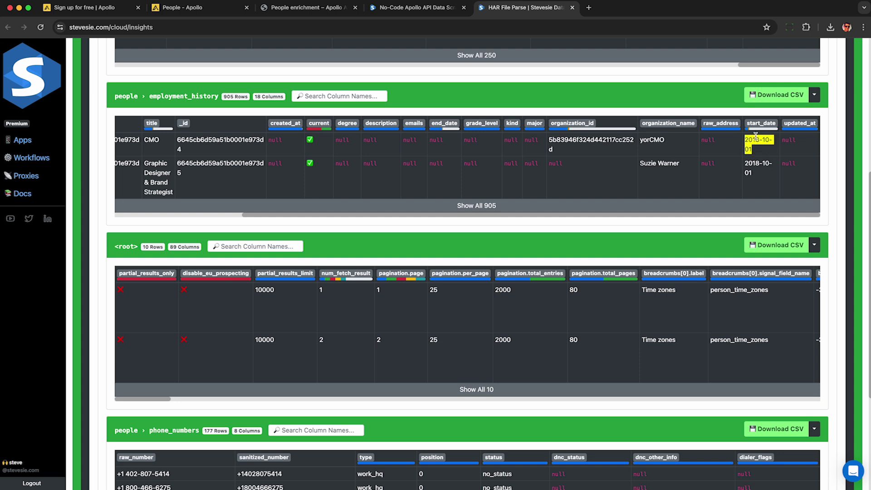
{"action": "scroll", "coordinate": [195, 254], "scroll_direction": "down", "scroll_amount": 4}
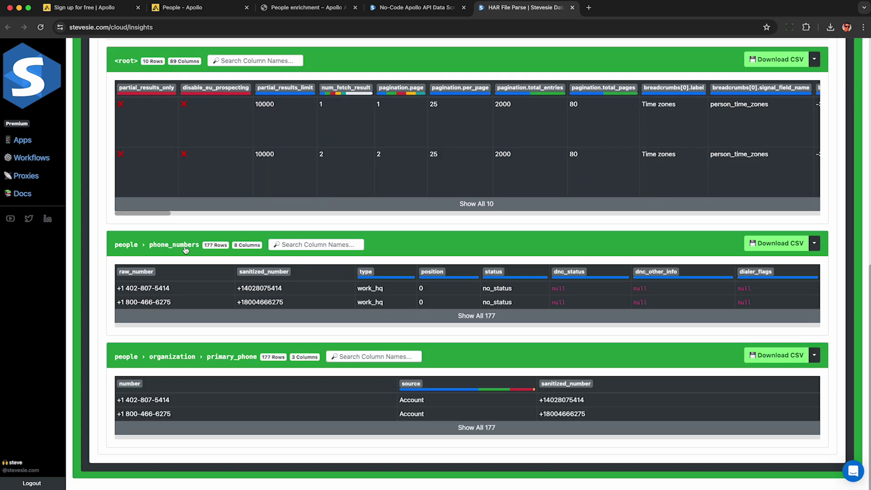
{"action": "left_click", "coordinate": [366, 288]}
{"action": "mouse_move", "coordinate": [385, 279]}
{"action": "left_click", "coordinate": [385, 297]}
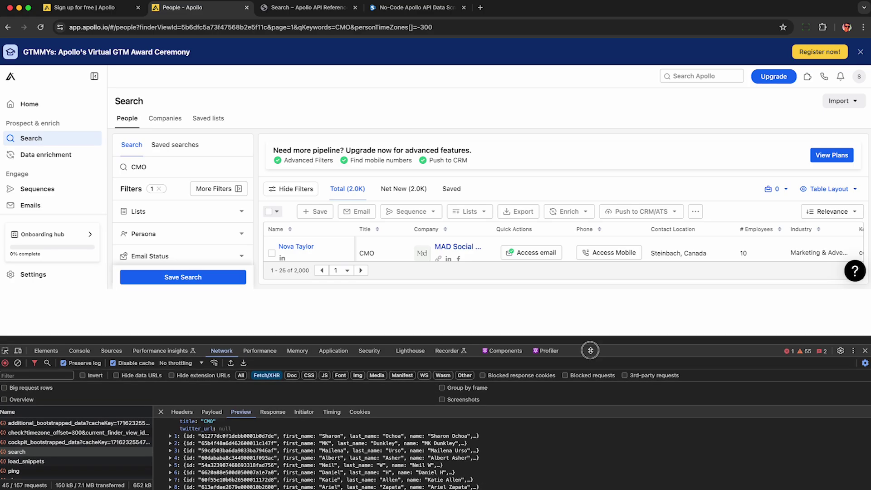
Step: Page forward twice through CMO results and expand a person's employment_history to entries 0–7
{"action": "left_click_drag", "start_coordinate": [590, 350], "coordinate": [591, 380]}
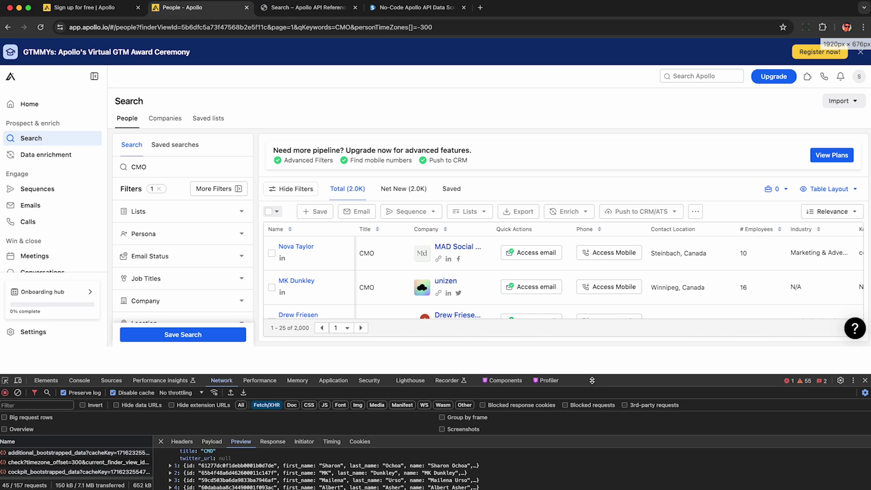
{"action": "left_click", "coordinate": [361, 355]}
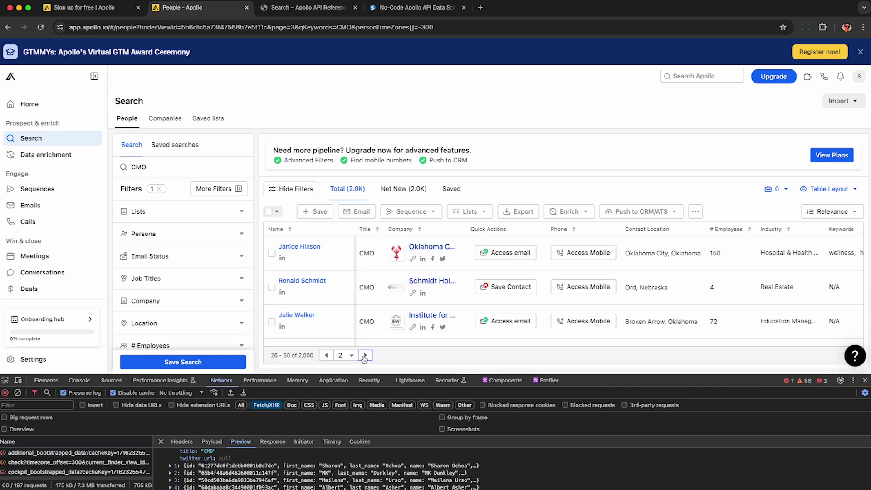
{"action": "left_click", "coordinate": [362, 355]}
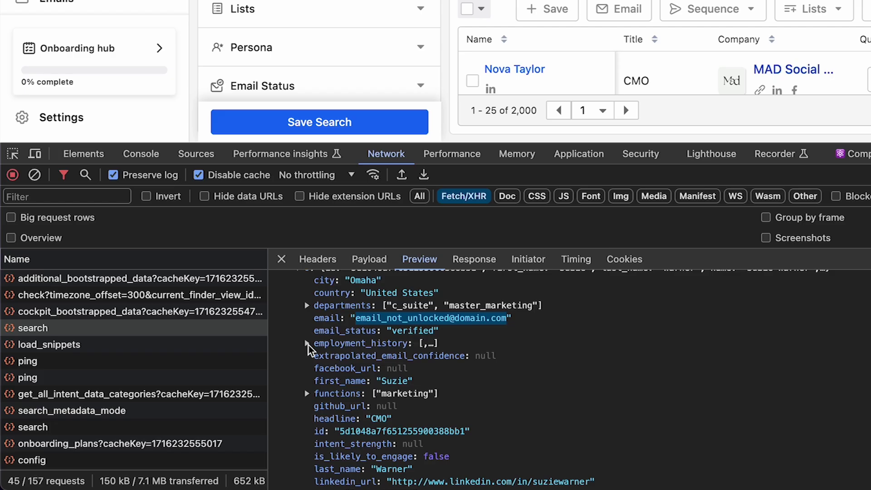
{"action": "left_click", "coordinate": [307, 344]}
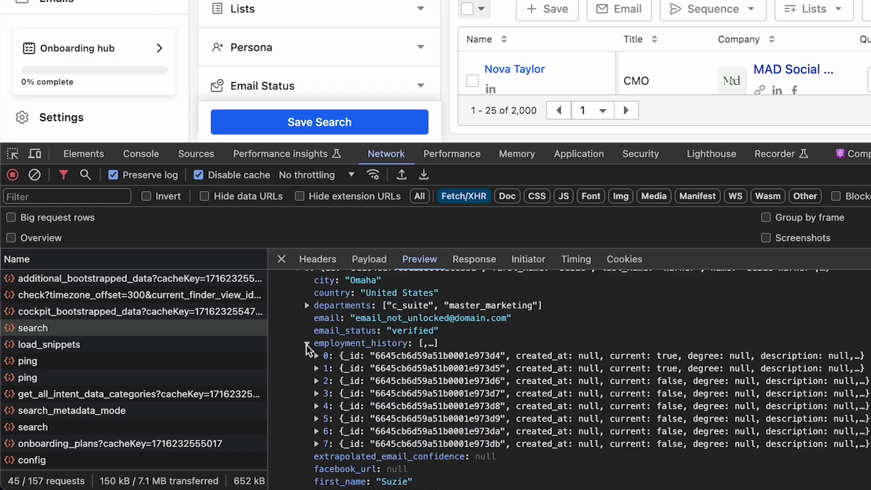
{"action": "scroll", "coordinate": [316, 358], "scroll_direction": "down", "scroll_amount": 5}
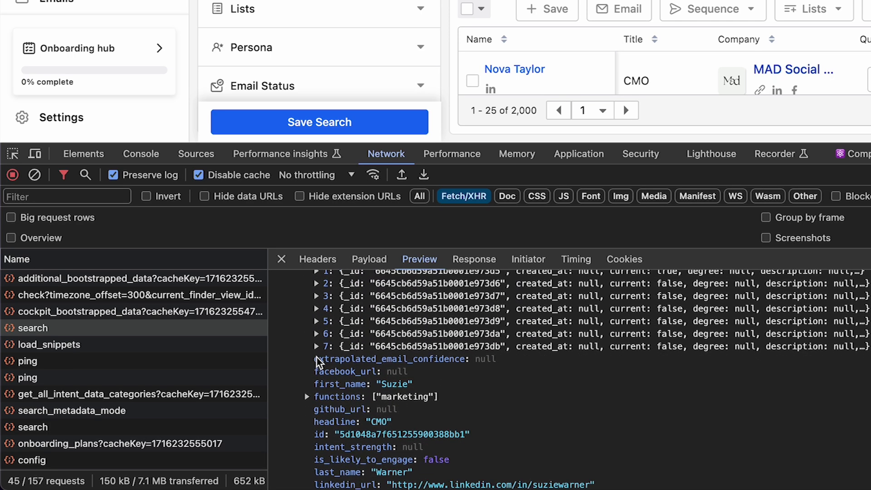